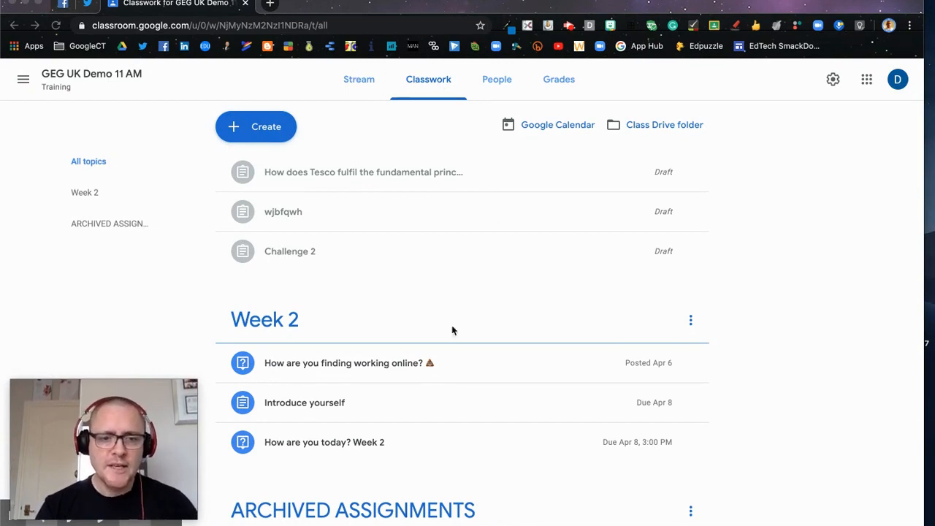
Step: Open the draft assignment about how Tesco fulfils the fundamental principles of Customer Service for editing
scroll(470, 468, down, 2)
scroll(470, 467, up, 2)
scroll(470, 469, up, 1)
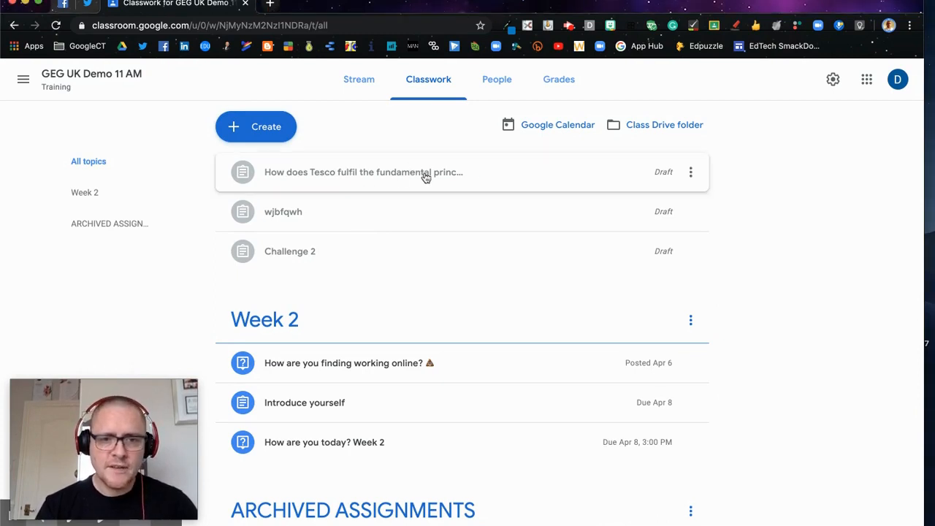
click(448, 178)
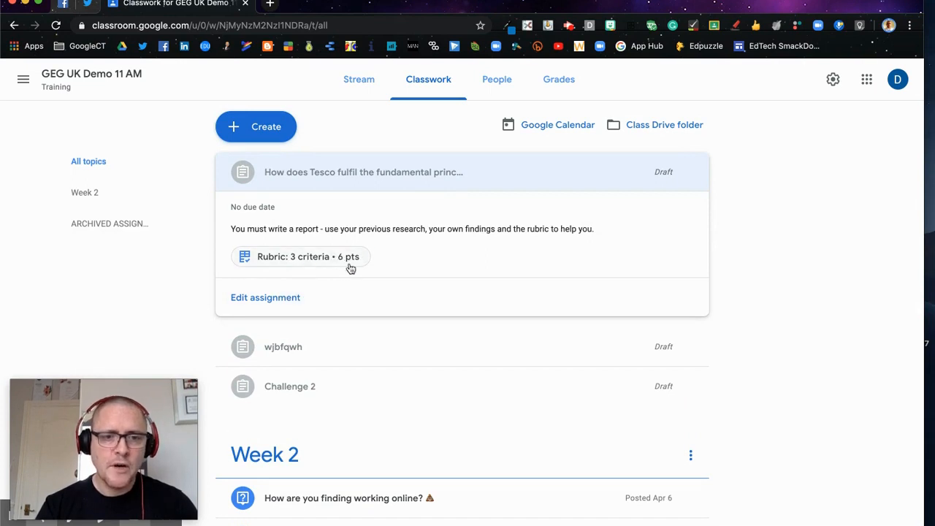
click(288, 299)
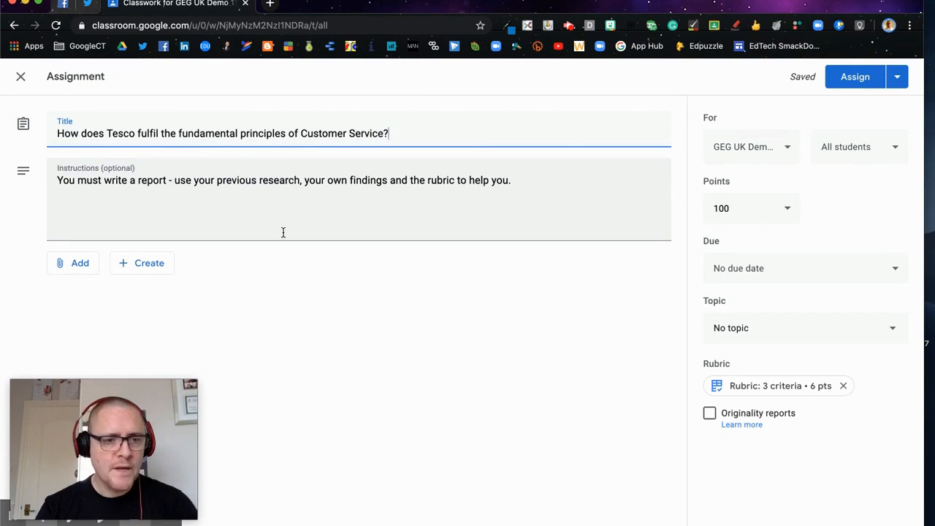
Step: Create a new Google Docs document as an attachment to the assignment
click(80, 265)
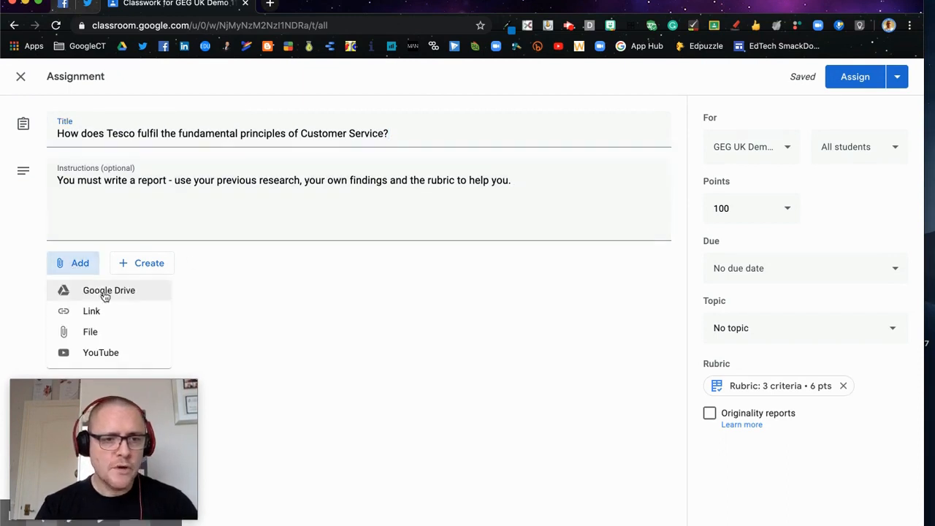
click(127, 264)
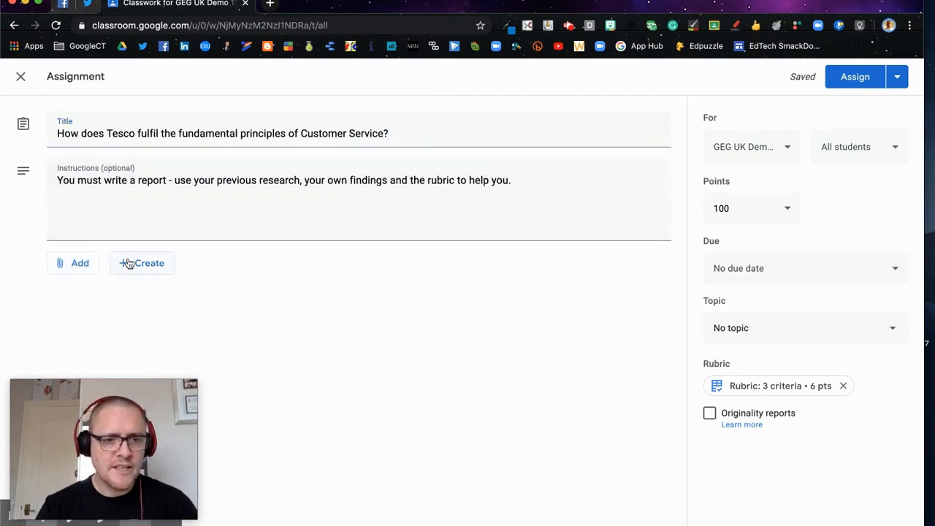
click(127, 264)
click(172, 292)
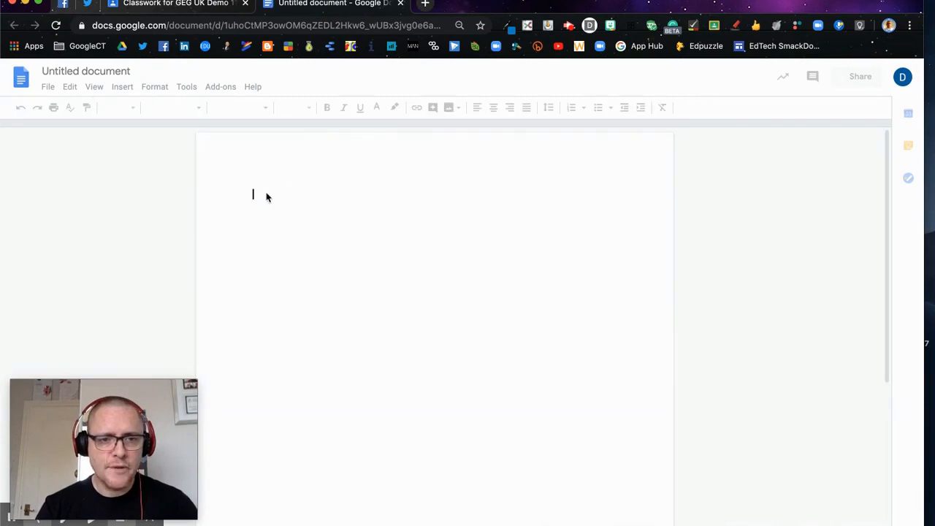
Step: Copy the assignment title "How does Tesco fulfil the fundamental principles of Customer Service?" into the new document as its only text
text(Hea)
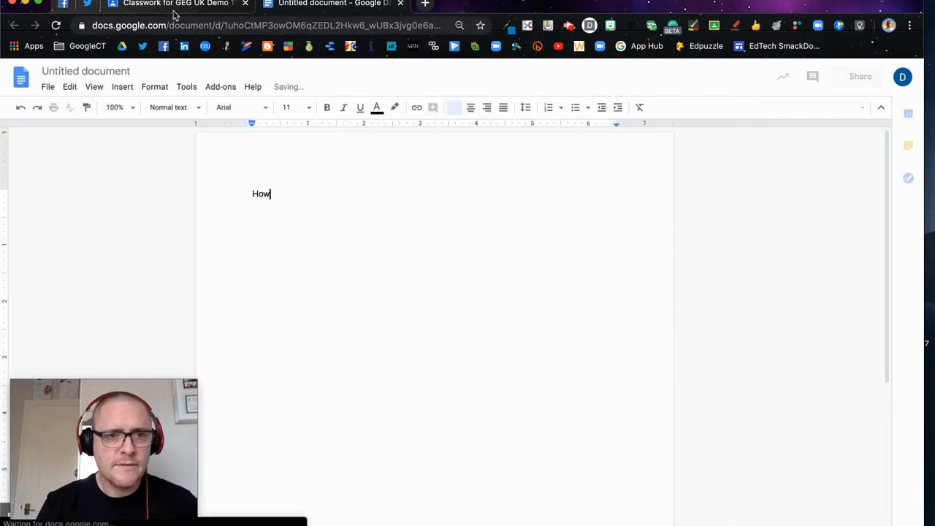
click(176, 5)
triple_click(178, 132)
key(ctrl+c)
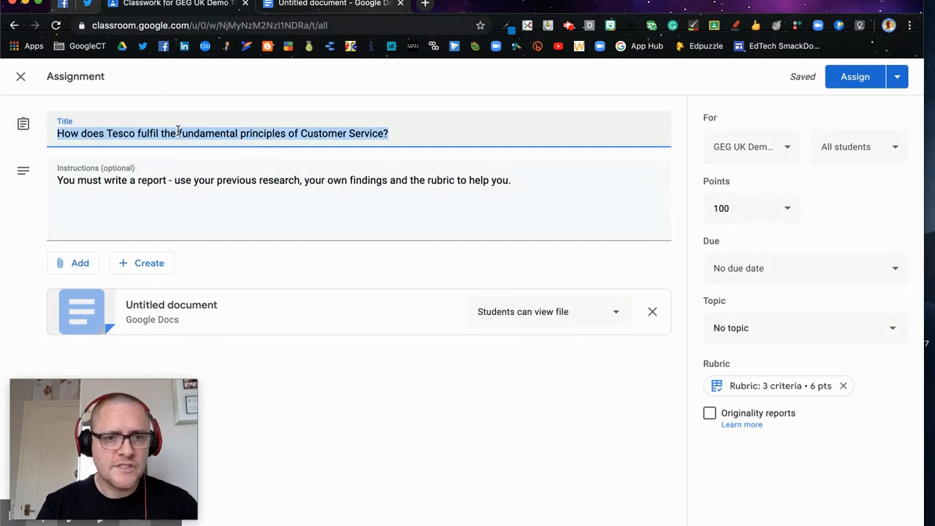
click(328, 6)
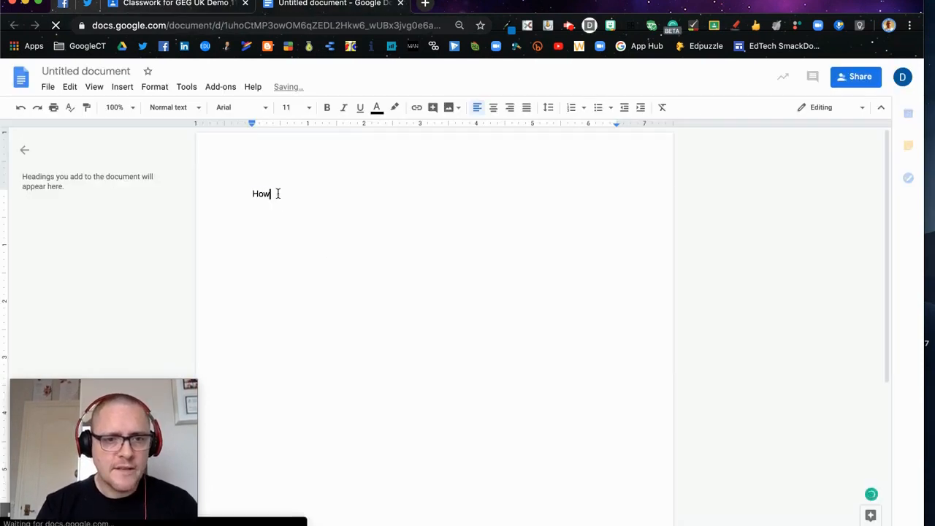
double_click(278, 194)
click(248, 193)
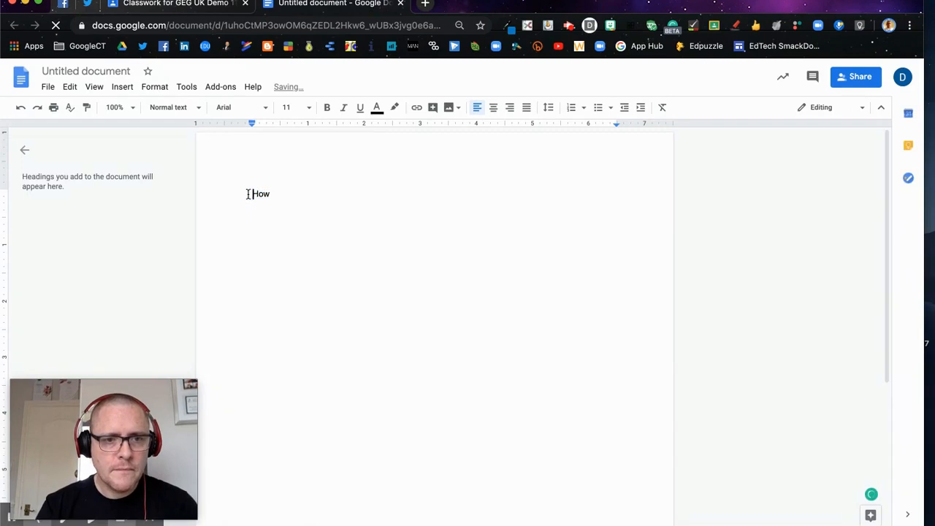
double_click(304, 195)
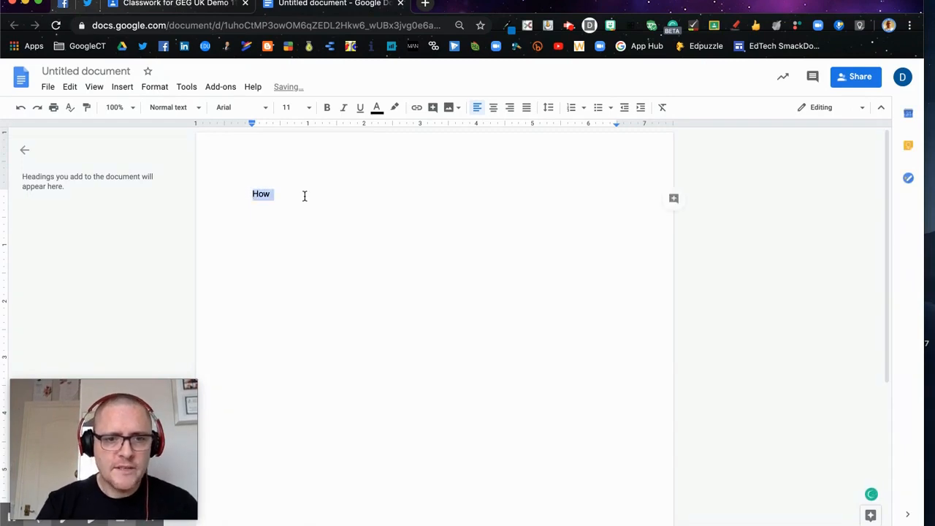
key(ctrl+v)
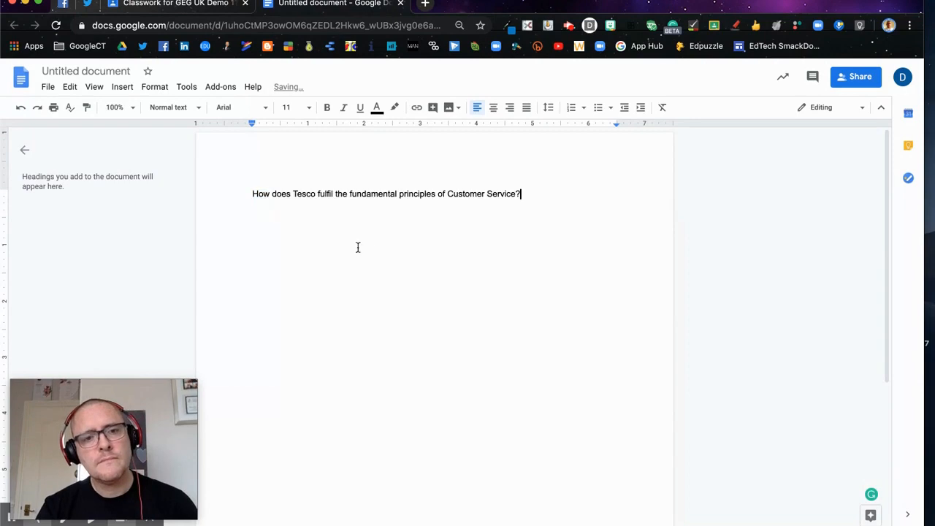
Step: Format the question line in the document as Heading 1
triple_click(363, 191)
triple_click(363, 192)
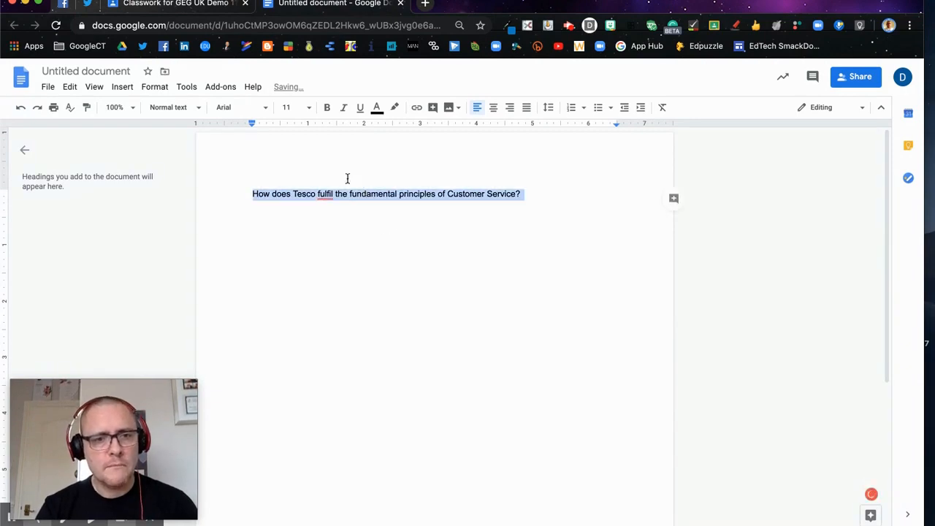
click(195, 108)
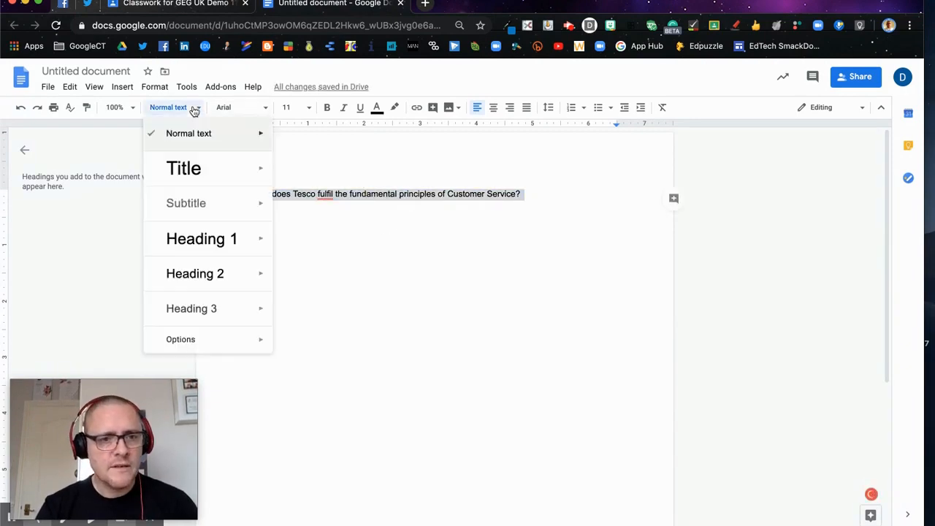
click(208, 247)
click(411, 244)
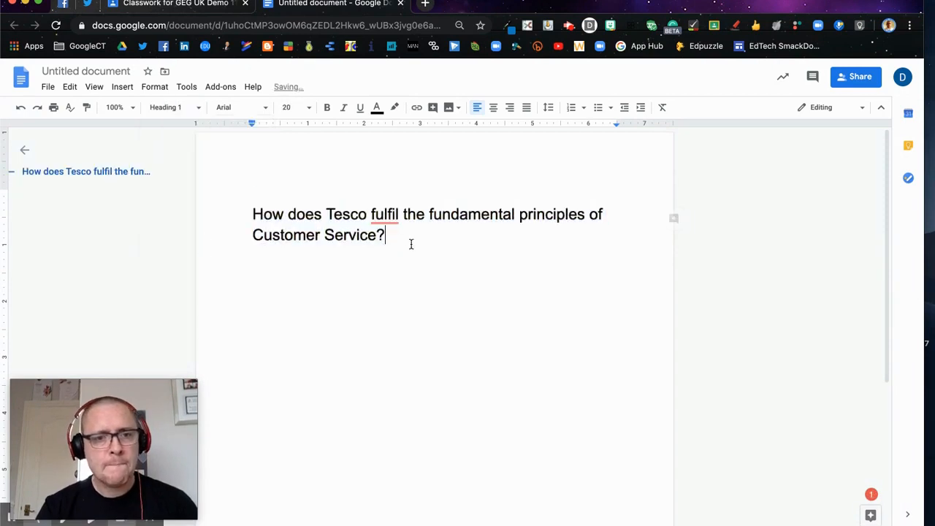
Step: Name the document "How does Tesco fulfil the fundamental principles of Customer Service" and close it to return to the assignment
click(80, 70)
click(251, 155)
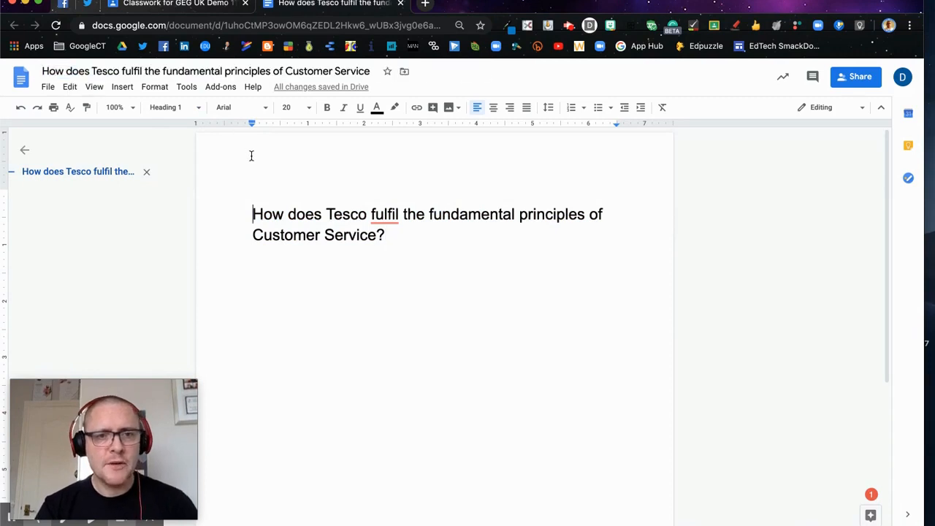
click(401, 4)
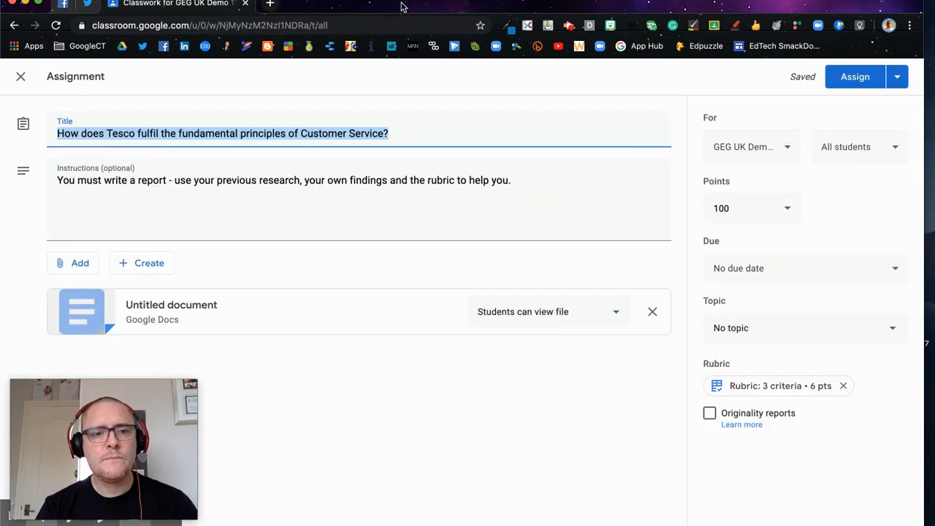
Step: Set the attached document to make a copy for each student and set the assignment's points to Ungraded
click(618, 317)
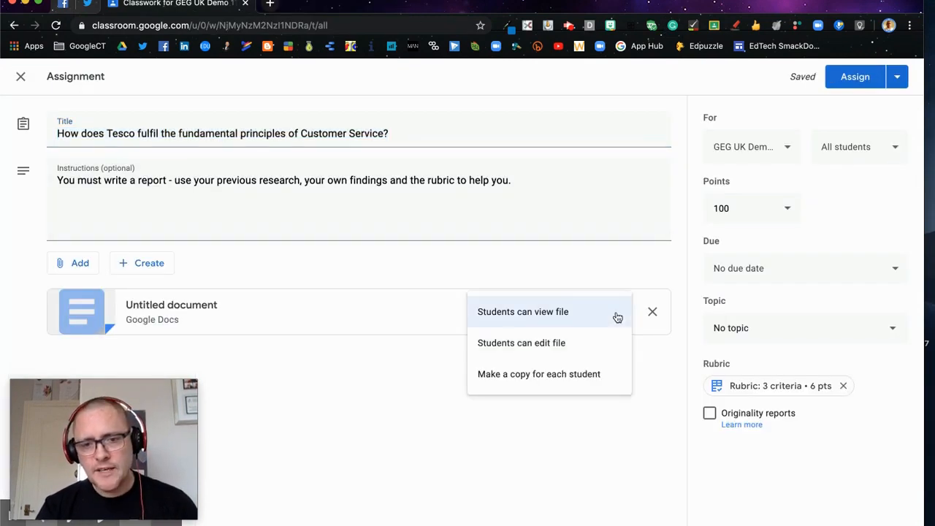
click(567, 375)
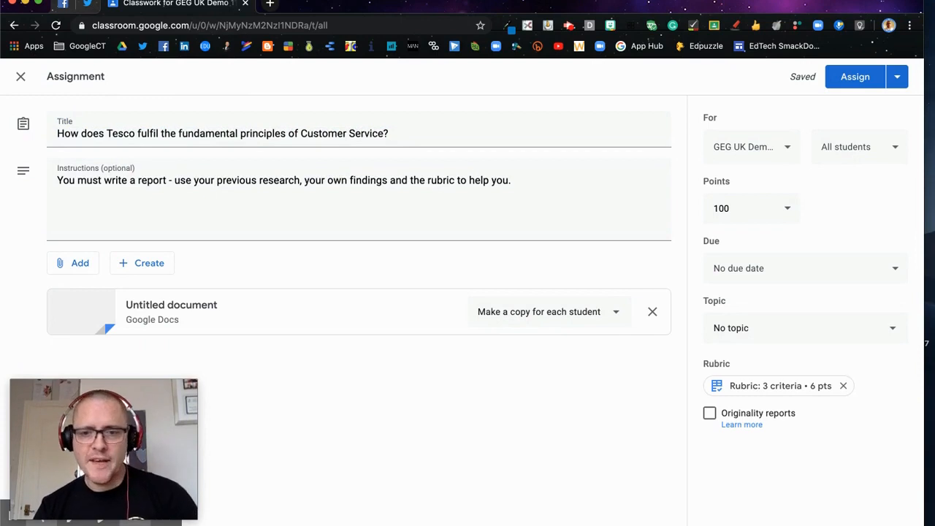
click(900, 148)
click(899, 147)
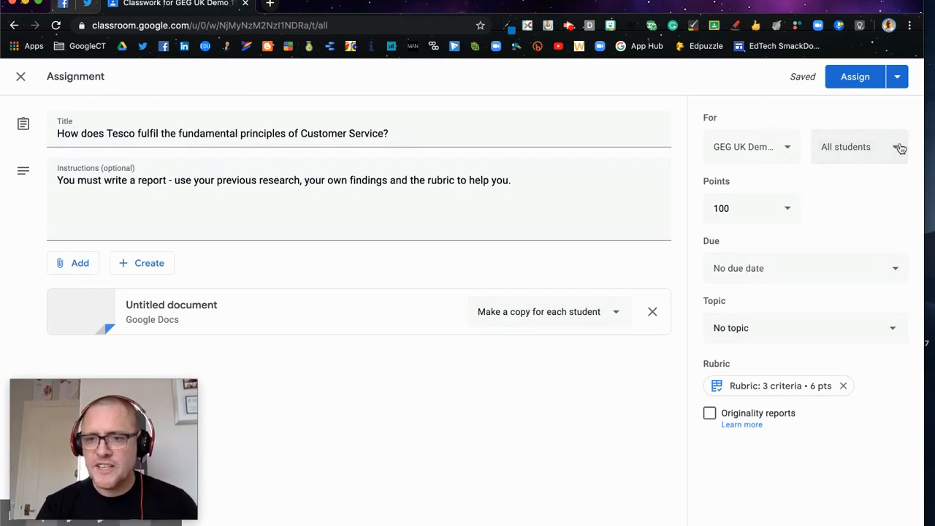
click(788, 210)
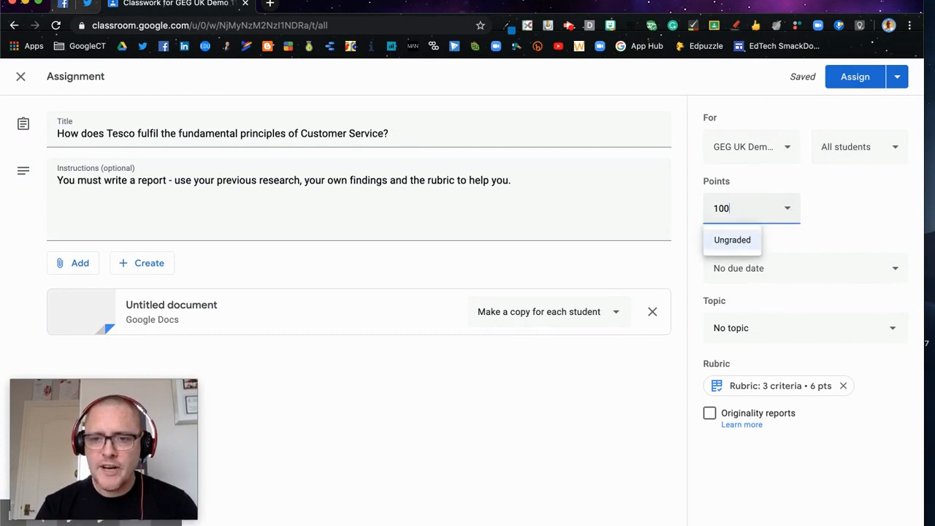
click(743, 240)
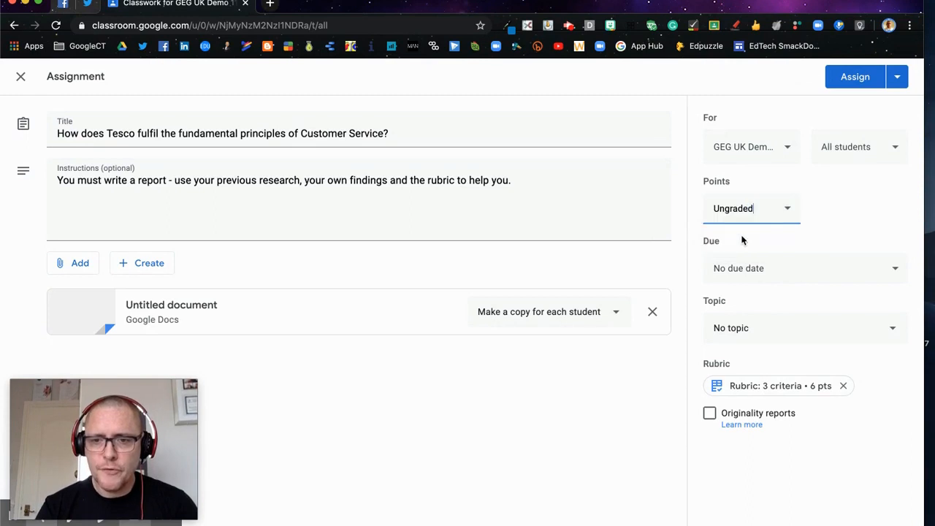
Step: Set the assignment's due date to Apr 30, 2020 and its topic to Week 2
click(893, 272)
click(838, 322)
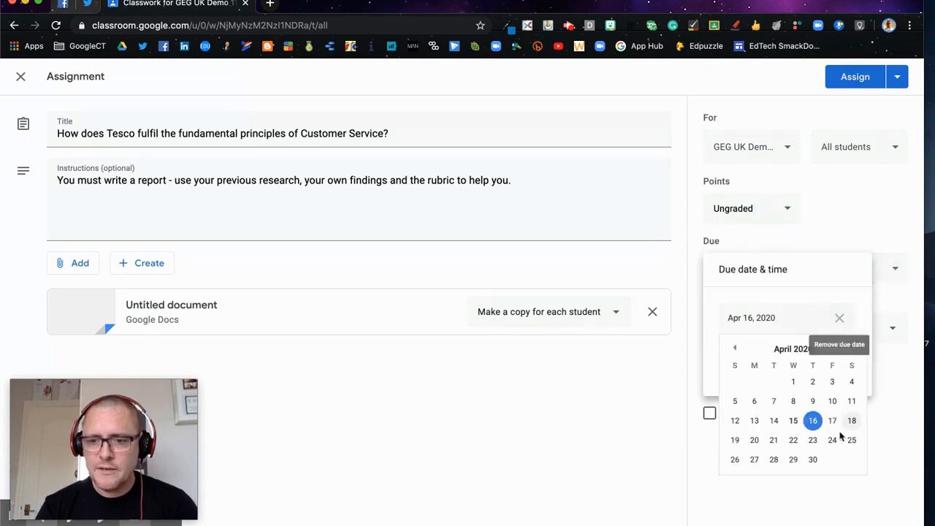
click(812, 460)
click(894, 301)
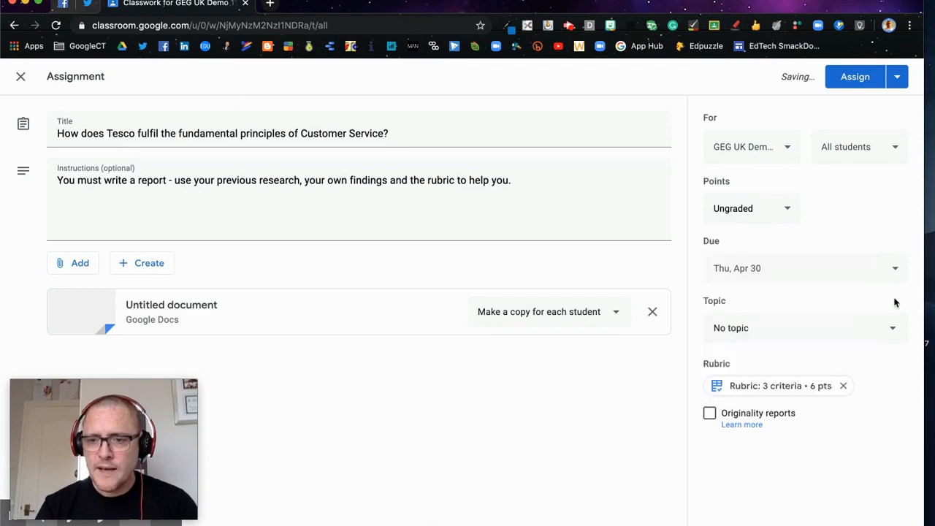
click(897, 331)
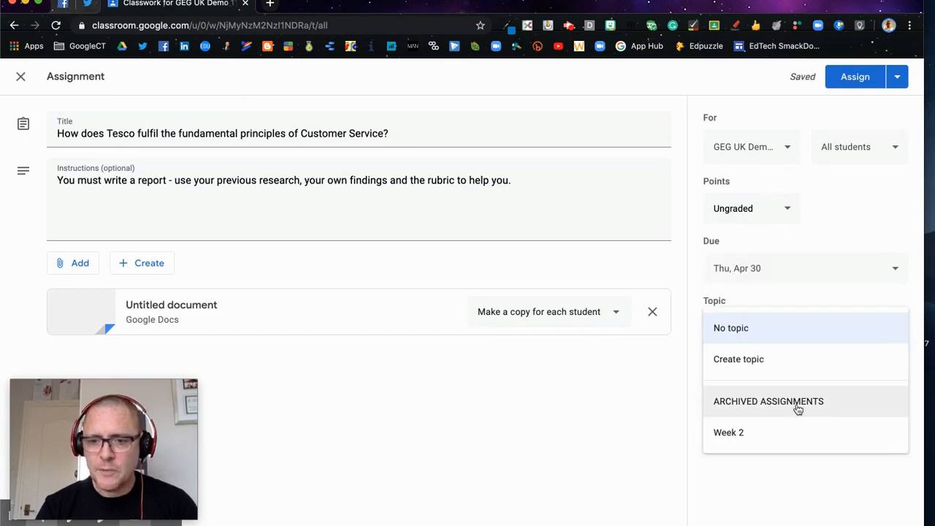
click(757, 433)
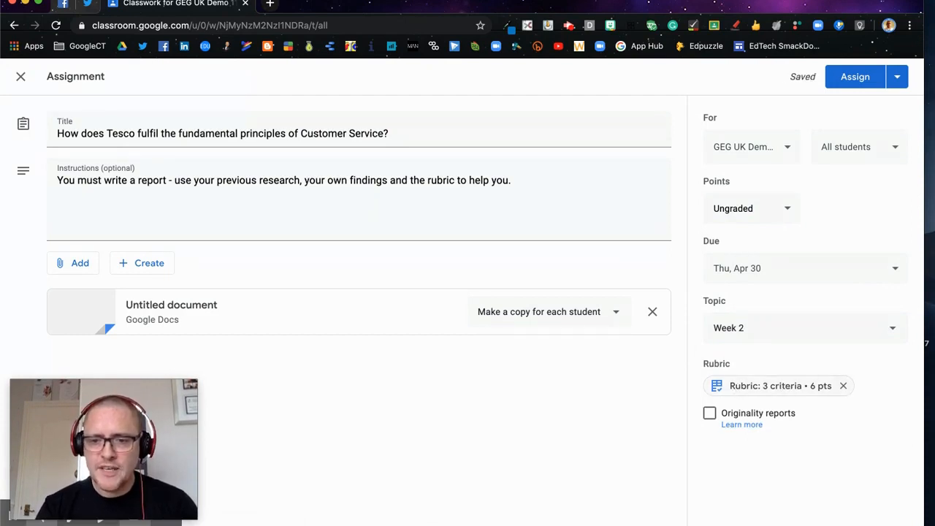
Step: Review the Pass, Merit and Distinction criteria in the assignment's rubric, then return to the assignment
click(739, 389)
scroll(468, 292, down, 2)
scroll(467, 293, up, 2)
scroll(131, 176, down, 1)
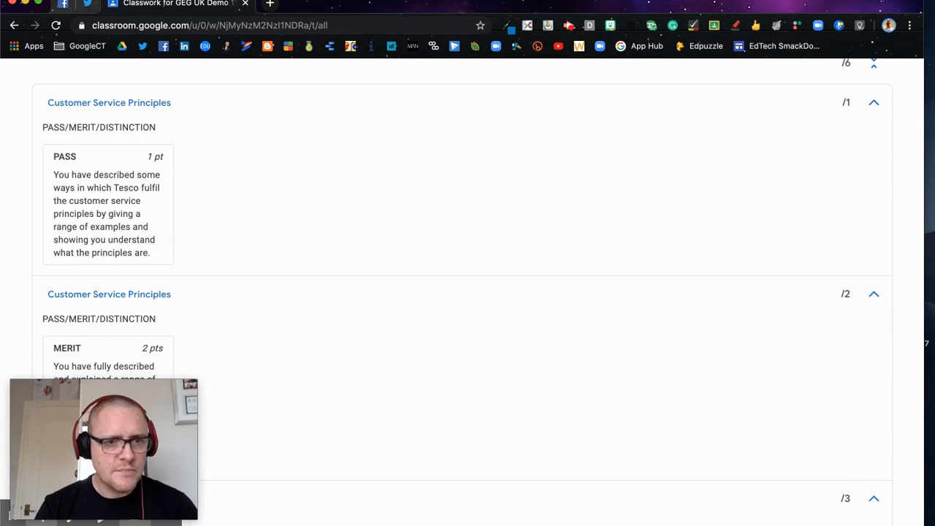
scroll(50, 153, down, 1)
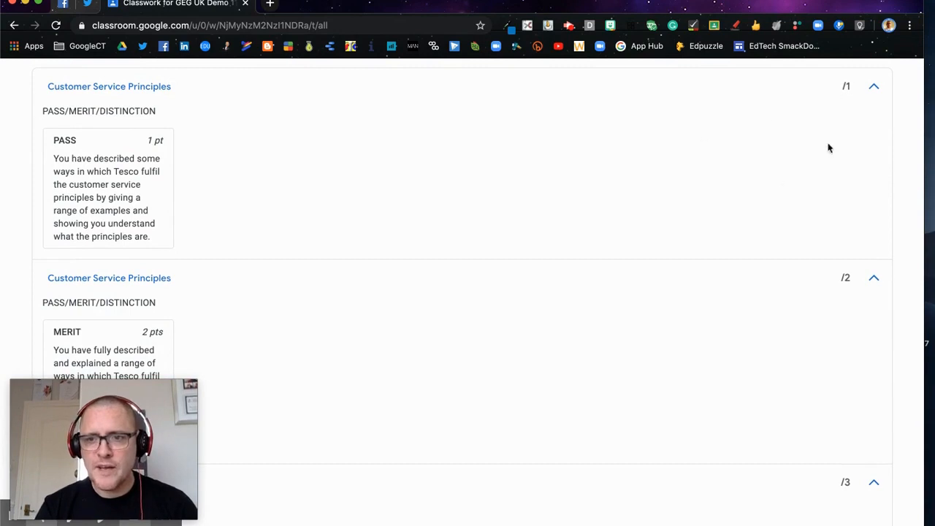
scroll(754, 210, down, 2)
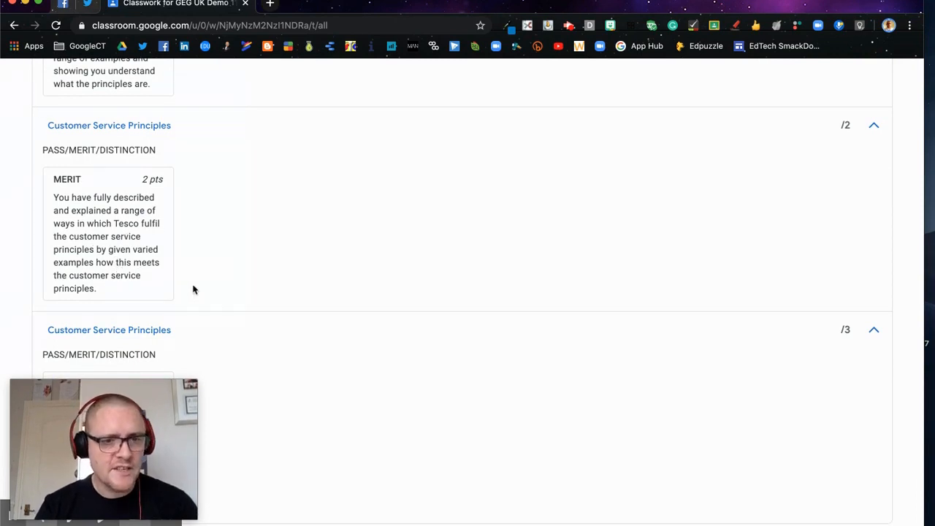
scroll(782, 240, down, 1)
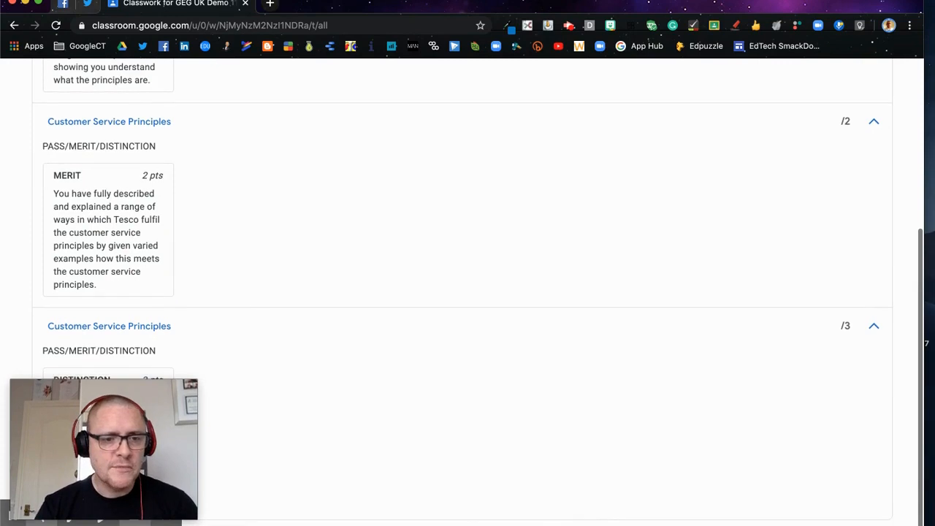
drag(191, 434, 516, 437)
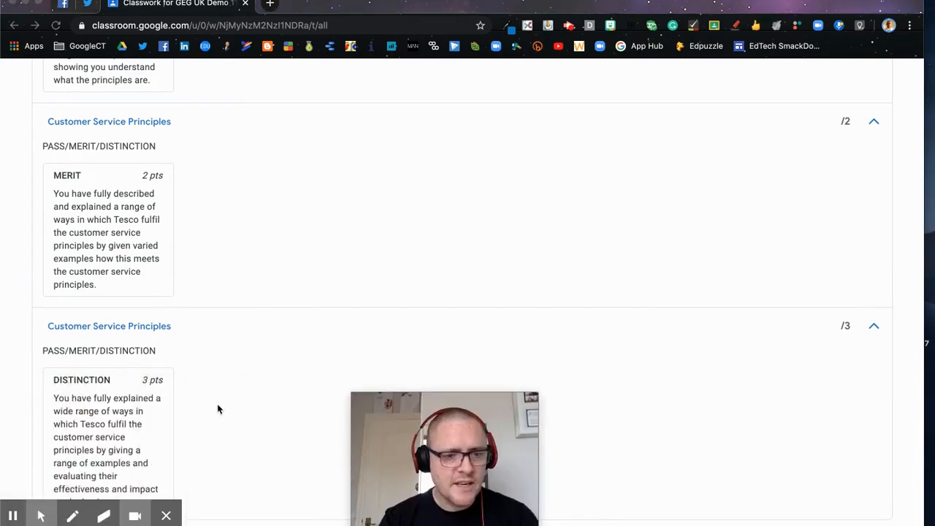
scroll(115, 429, down, 2)
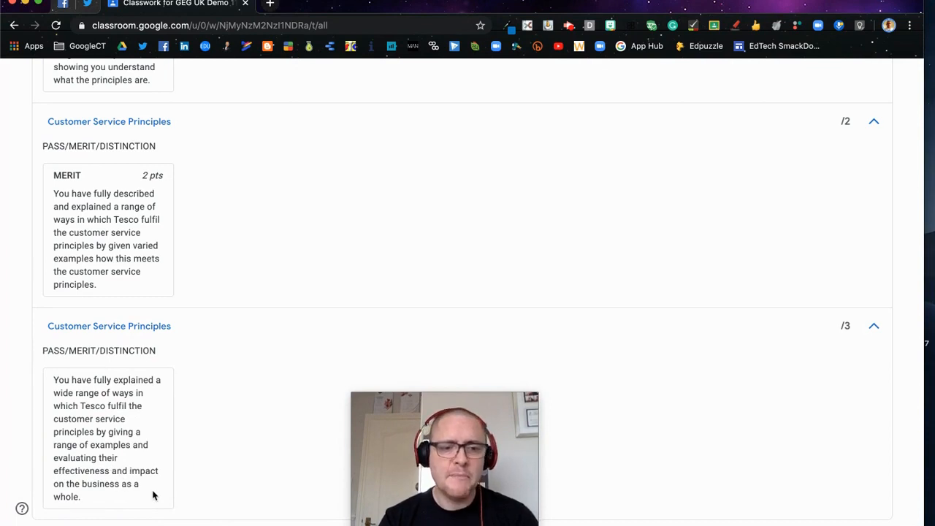
drag(523, 426, 183, 413)
scroll(574, 236, up, 3)
scroll(574, 236, up, 2)
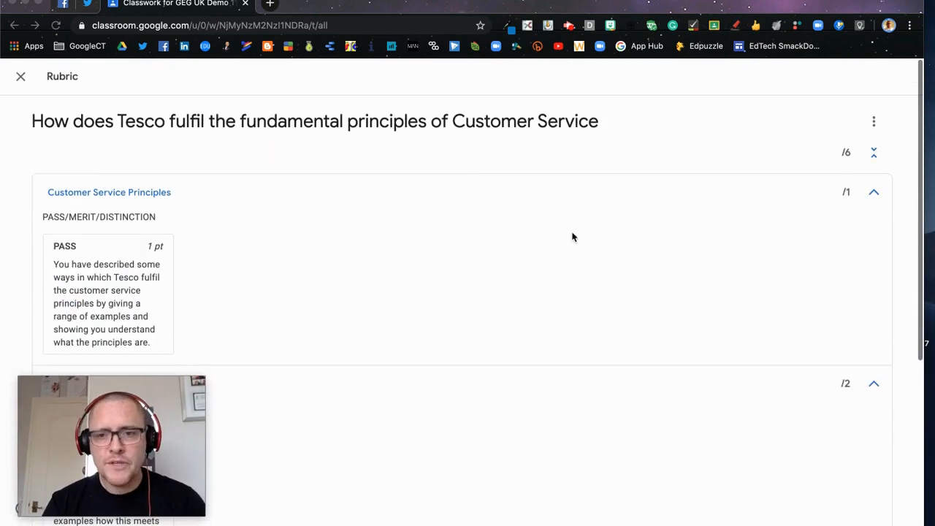
click(20, 78)
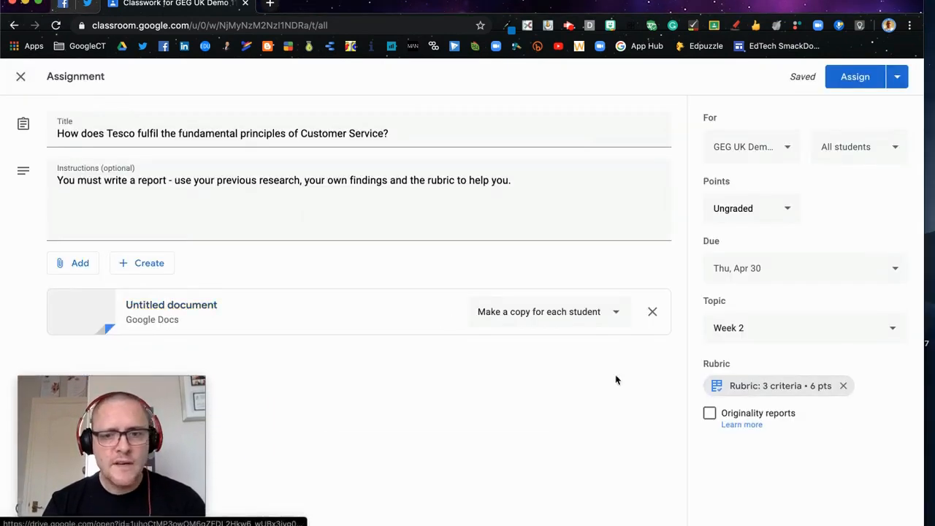
Step: Assign the Tesco customer service assignment to all students and show the class's people list
click(856, 77)
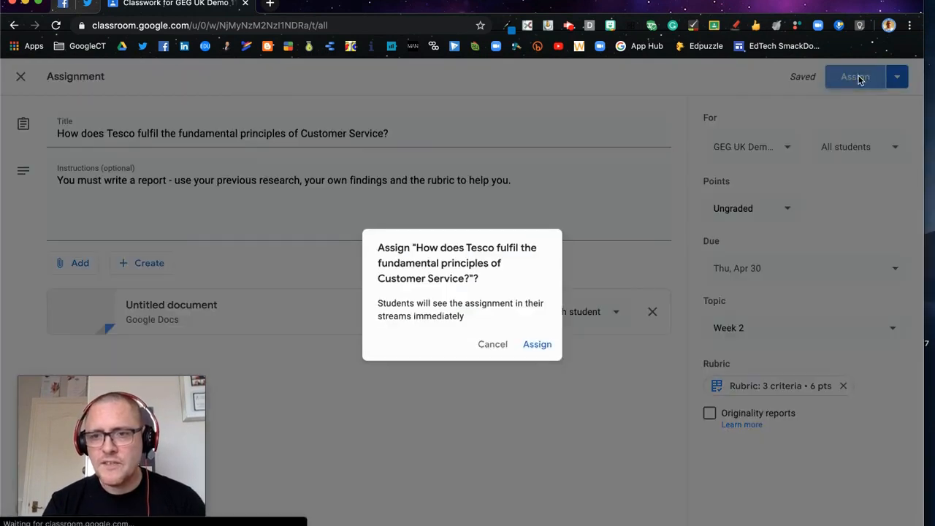
click(538, 345)
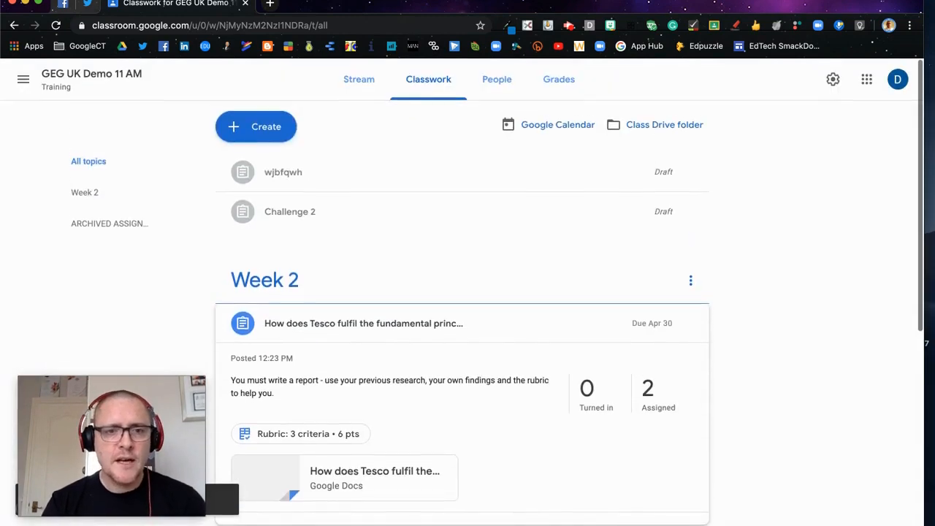
click(496, 79)
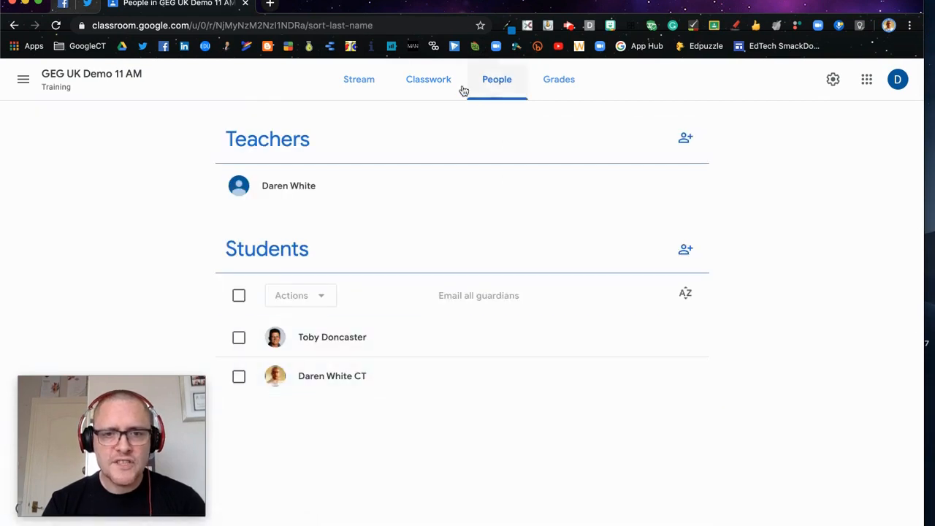
Step: Switch to the DW Training browser profile to act as the student and open Google Classroom there
click(888, 26)
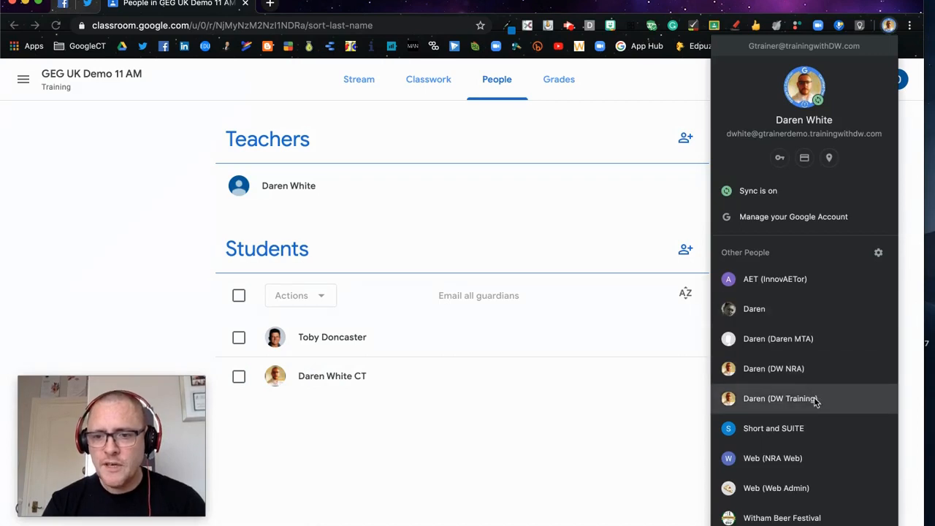
click(780, 398)
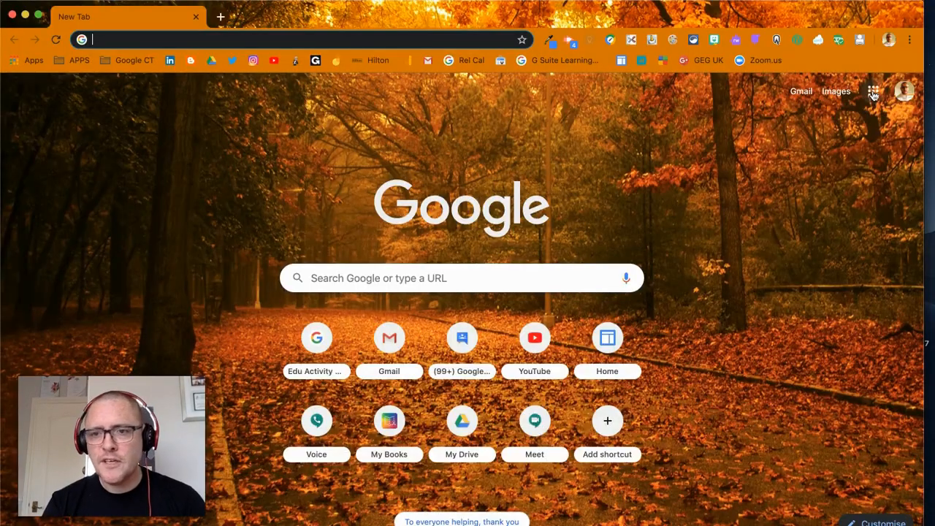
click(873, 93)
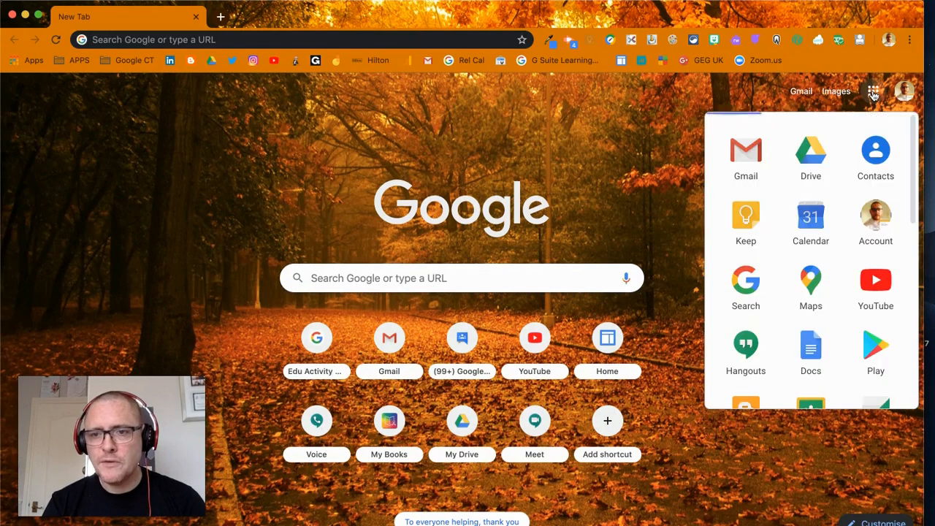
scroll(785, 337, down, 2)
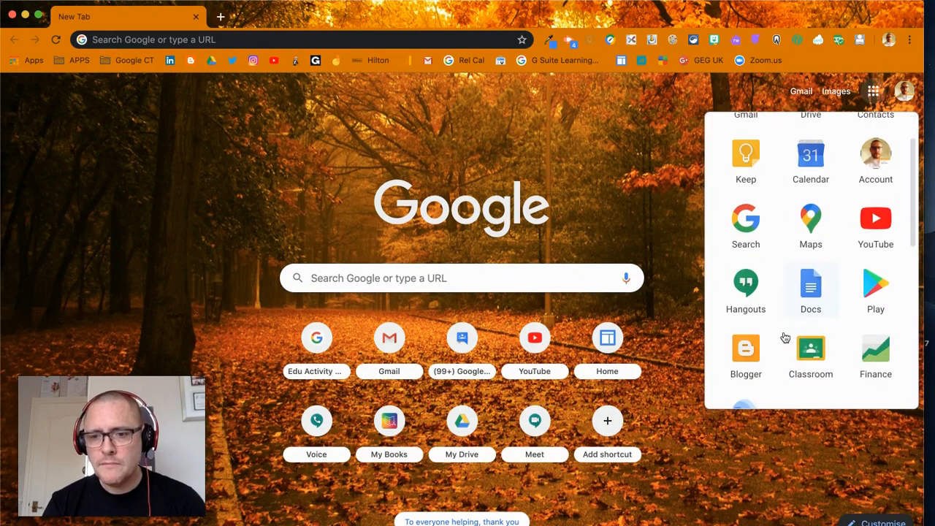
click(811, 351)
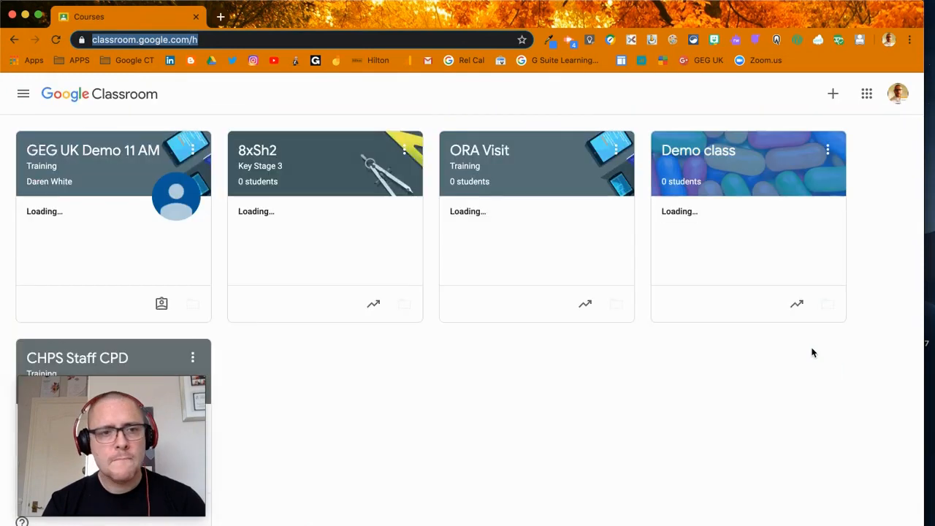
Step: Open the Tesco assignment's details from the GEG UK Demo 11 AM classwork and dismiss the private comments tip
click(88, 152)
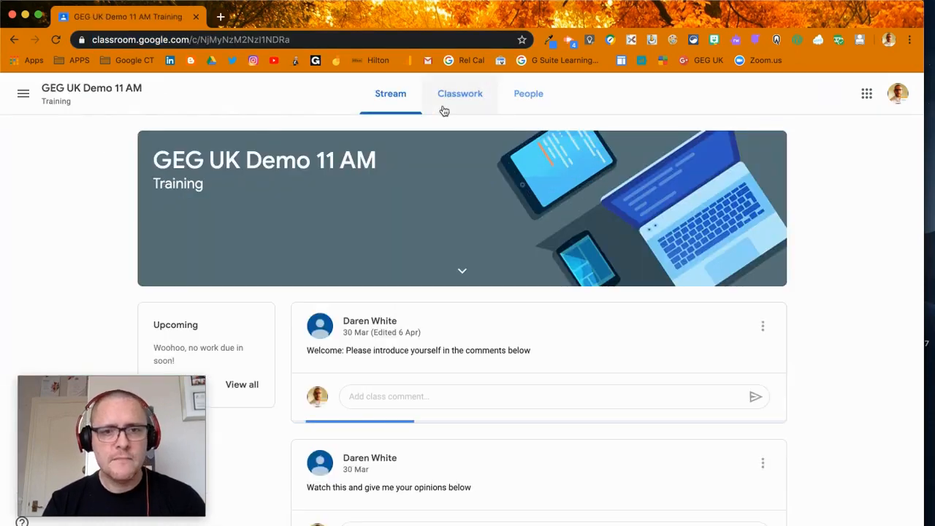
click(463, 98)
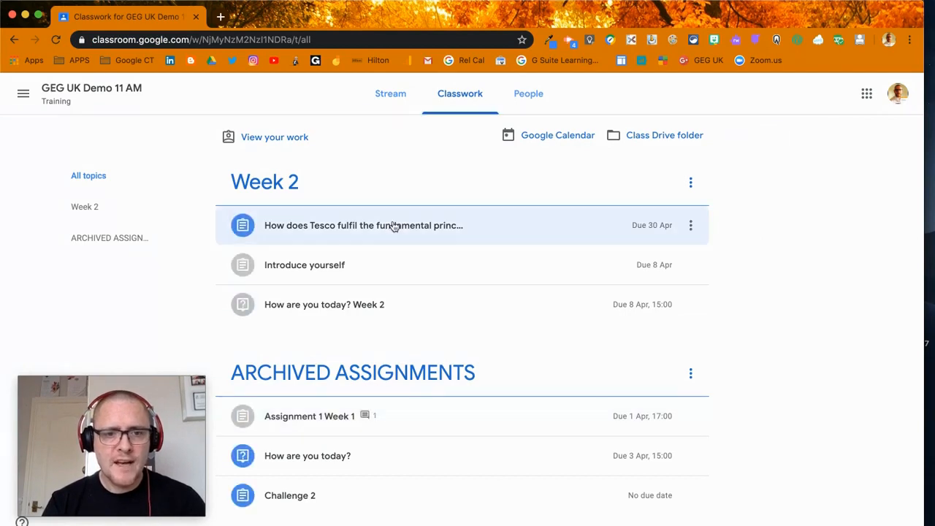
click(390, 231)
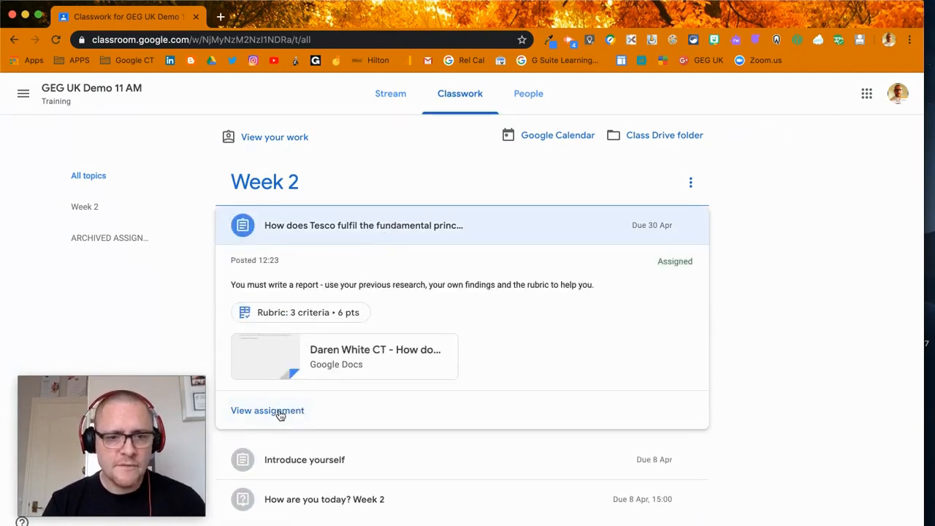
click(280, 417)
scroll(380, 333, down, 1)
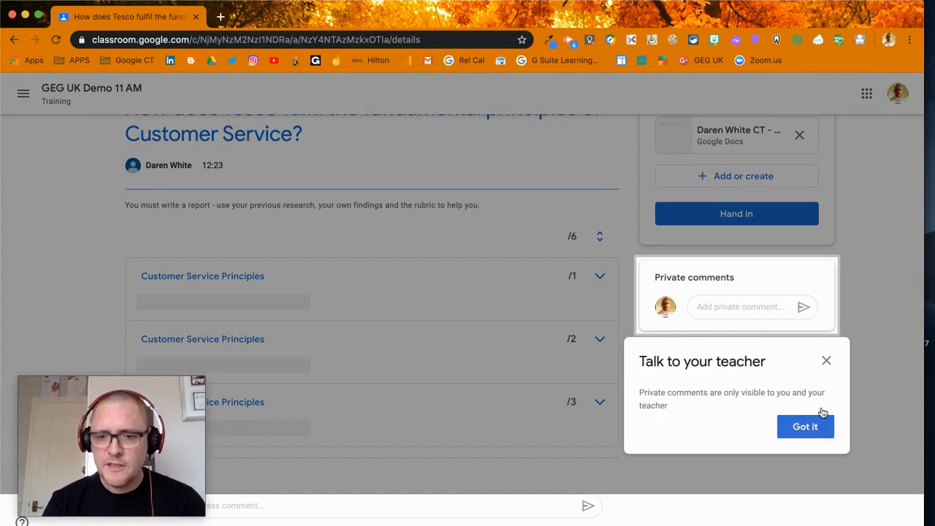
click(827, 363)
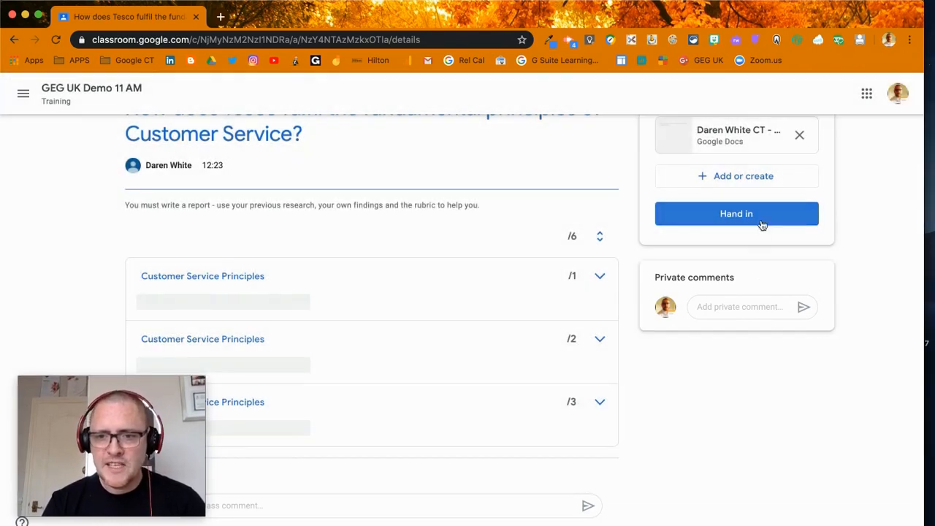
Step: Examine the 3-point Customer Service Principles criterion in the assignment's rubric and collapse it again
scroll(764, 303, up, 1)
scroll(765, 302, down, 1)
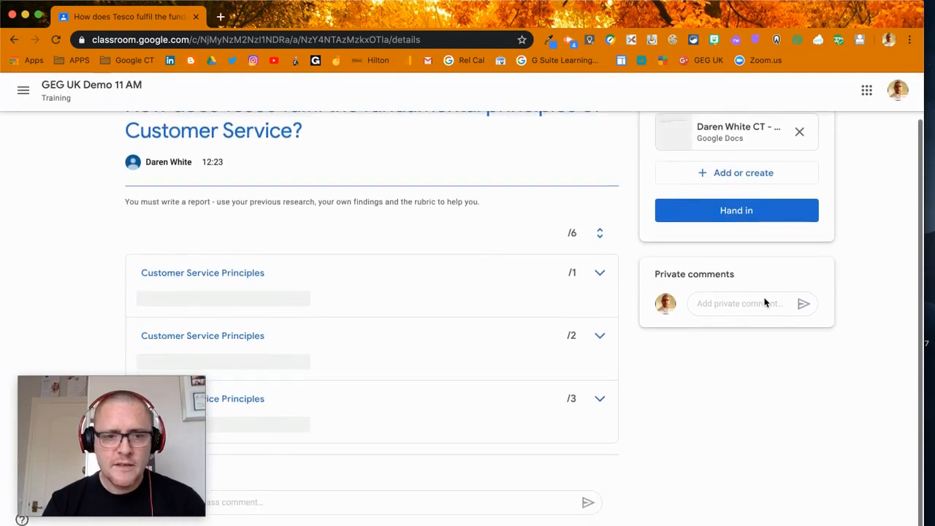
drag(164, 436, 614, 420)
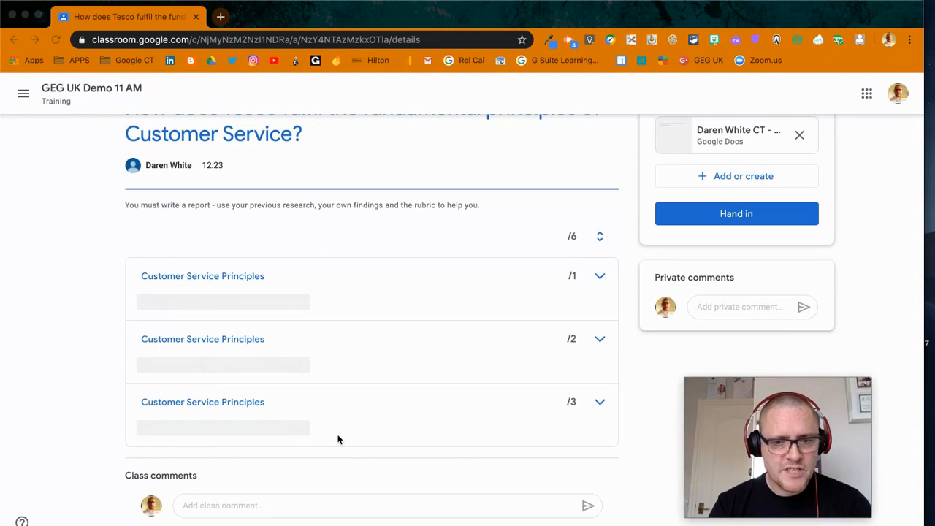
click(600, 404)
click(600, 403)
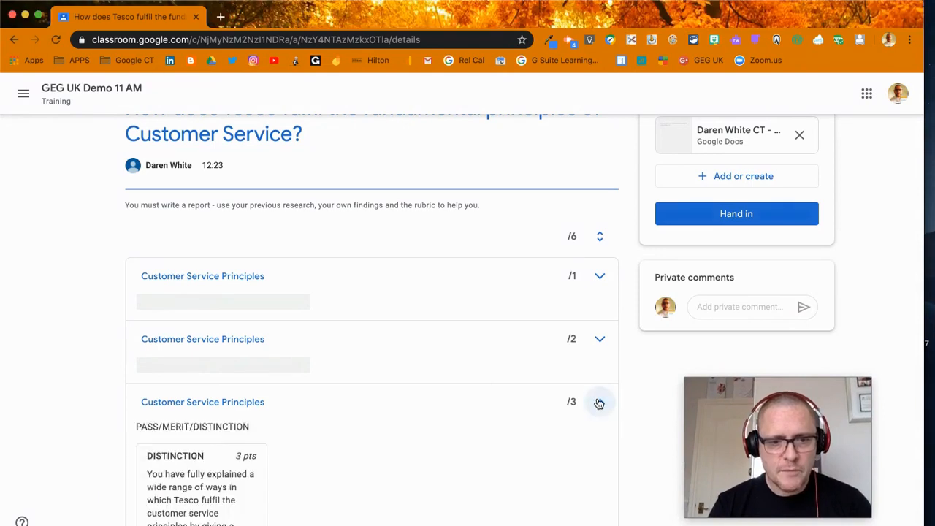
click(600, 404)
mouse_move(733, 421)
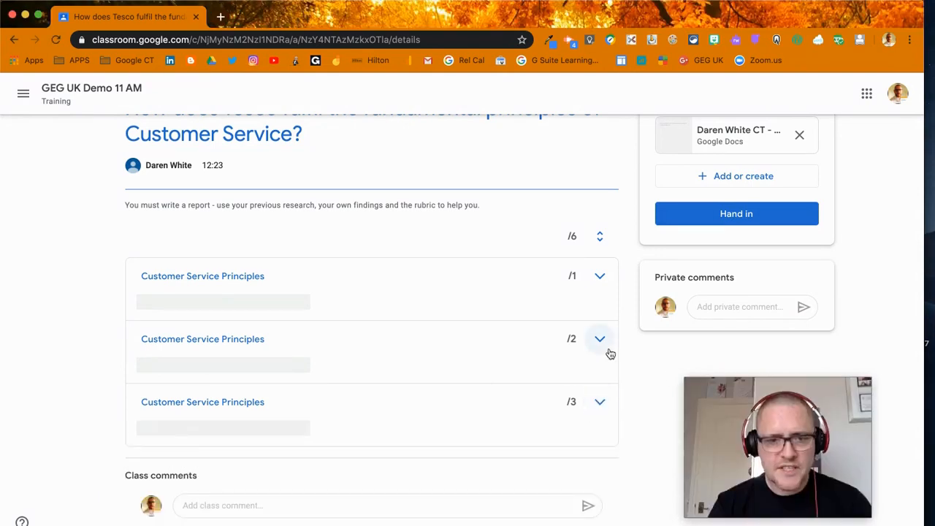
drag(707, 403, 100, 314)
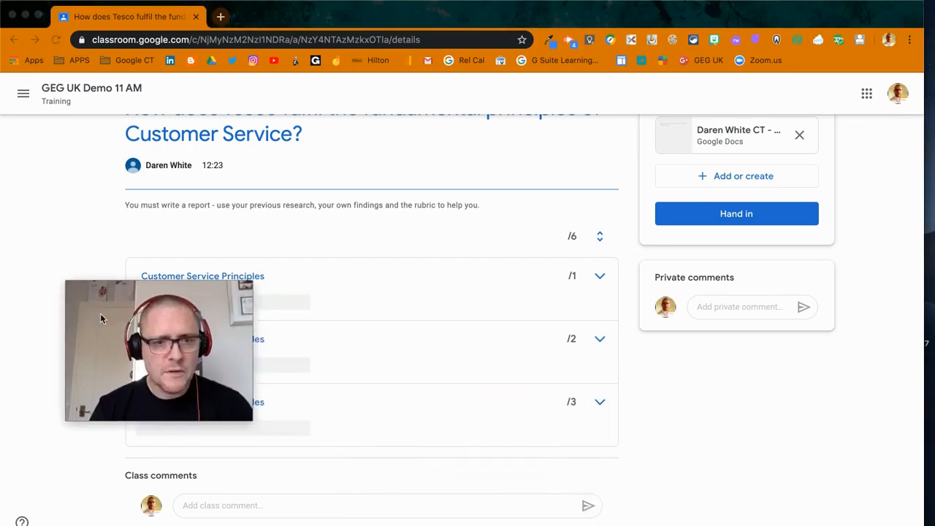
Step: Open the student's copy of the attached document and insert a horizontal line beneath its title
scroll(565, 324, up, 2)
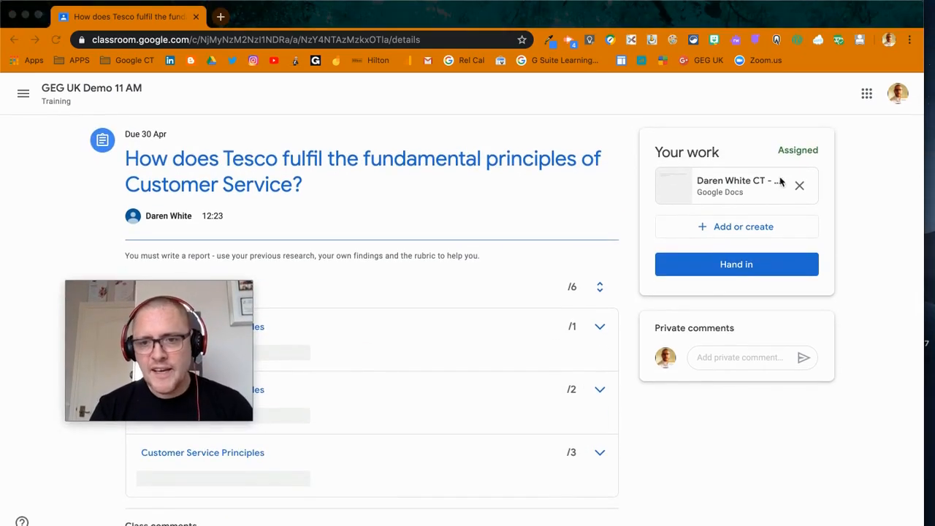
click(721, 188)
click(722, 189)
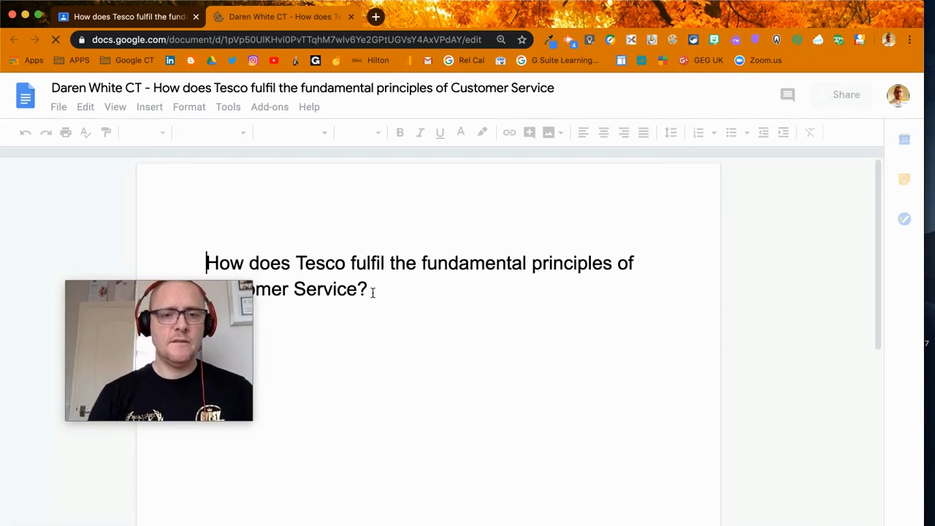
click(372, 291)
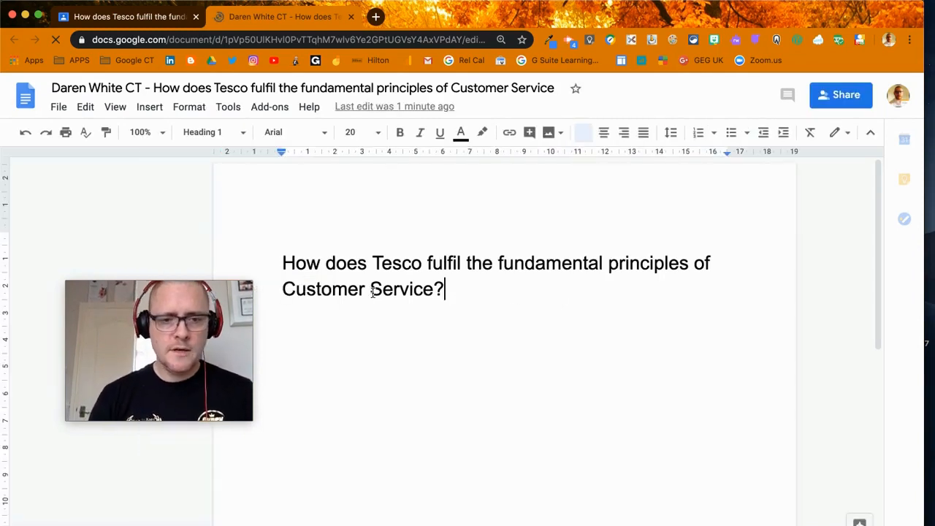
key(Return)
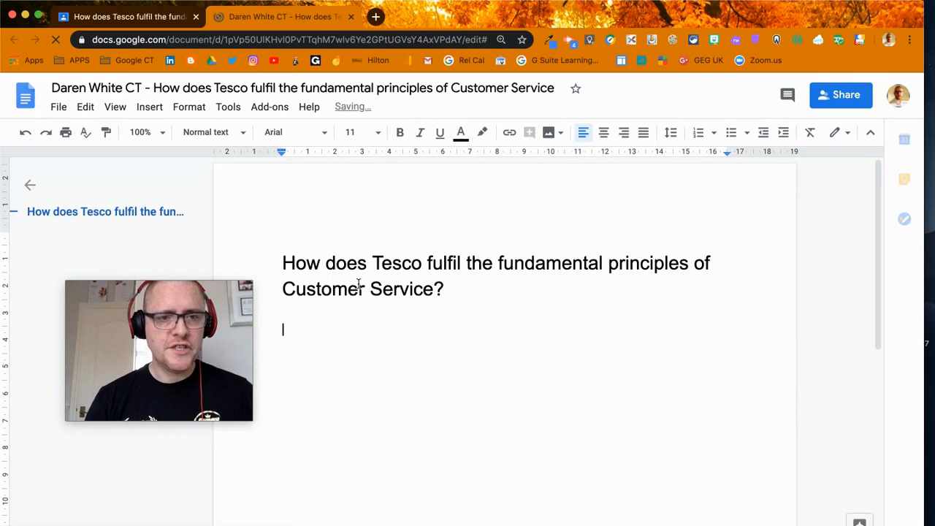
click(150, 108)
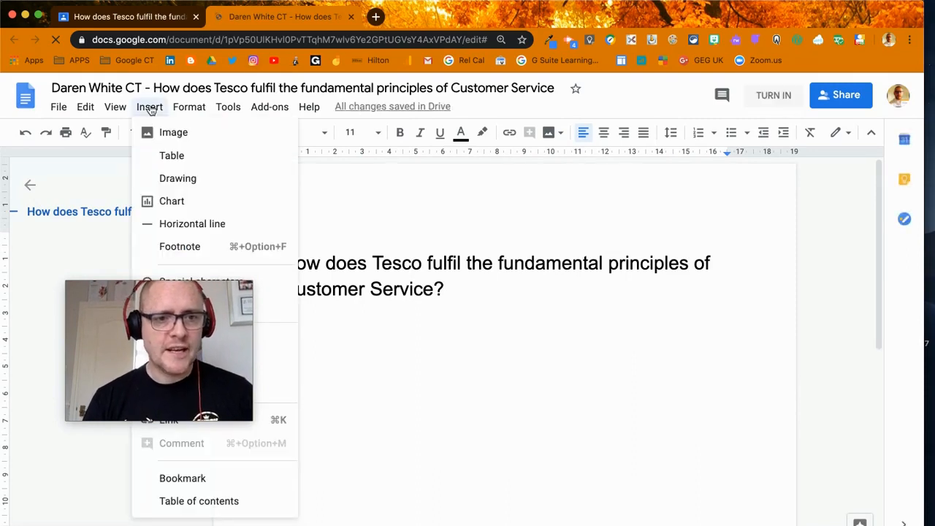
click(199, 224)
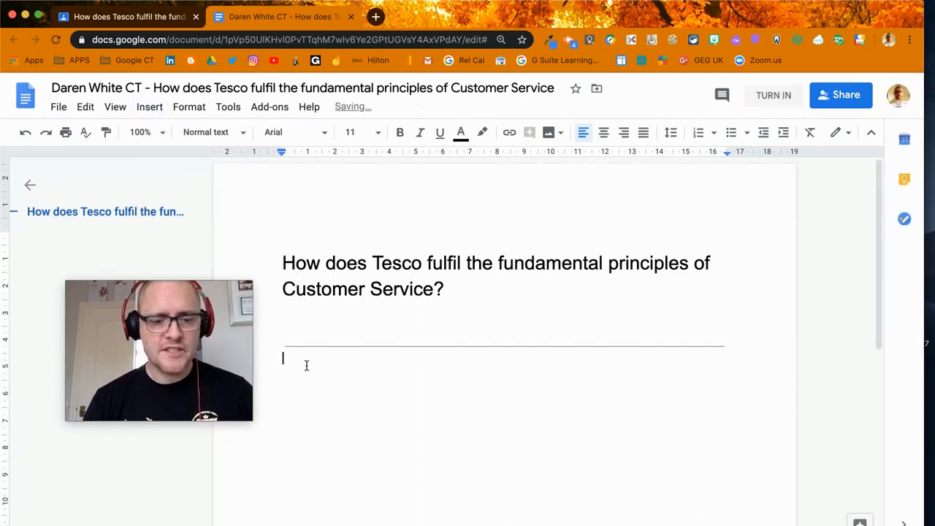
Step: Write "Tesco makes sure everyone keeps 2m distance at the moment." beneath the horizontal line in the student's report
text(Te)
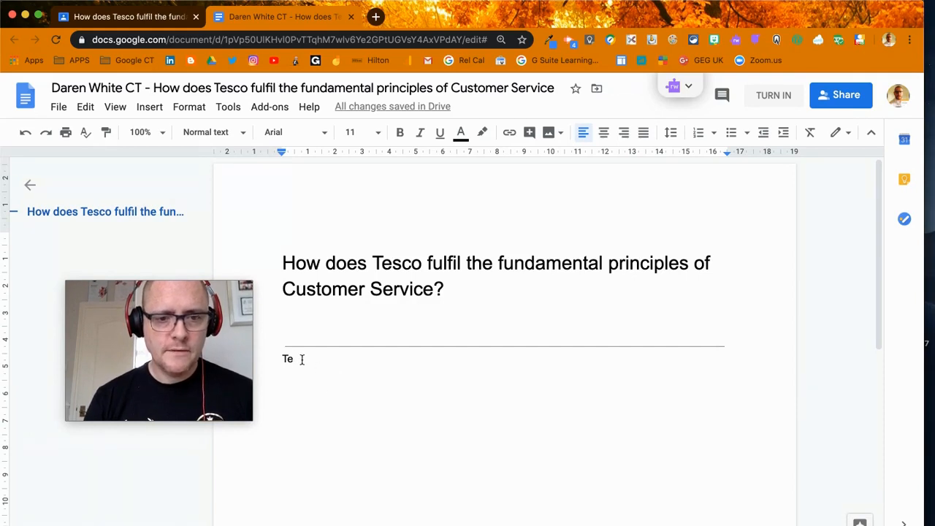
text(sco makes sure everyone)
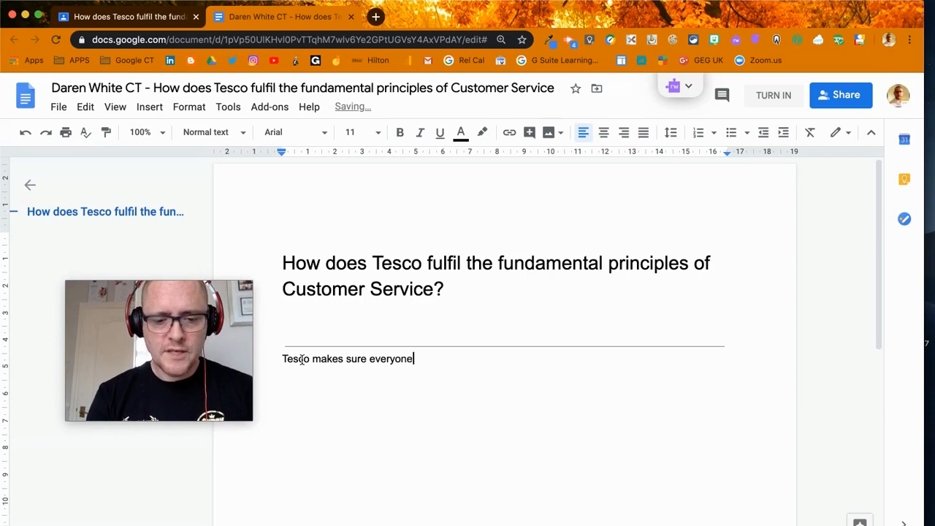
text(keeps 2m distance a)
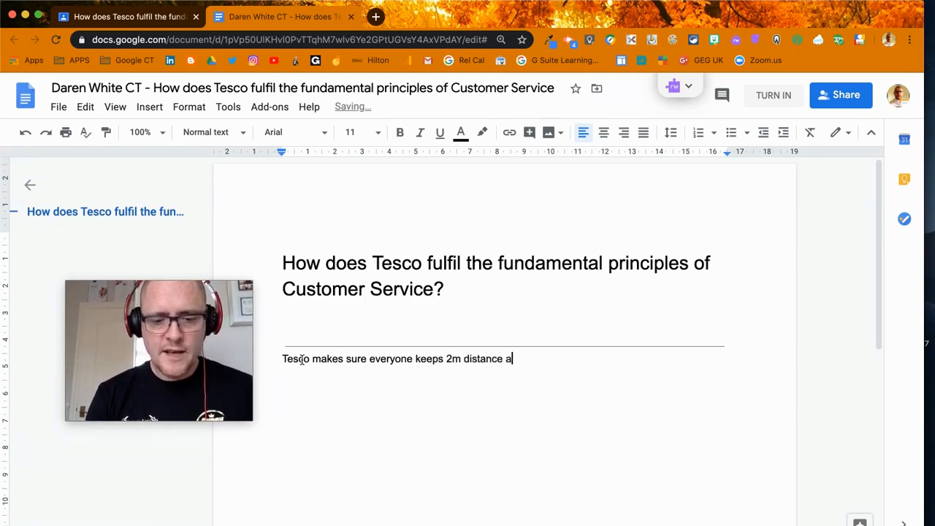
text(t the moment.)
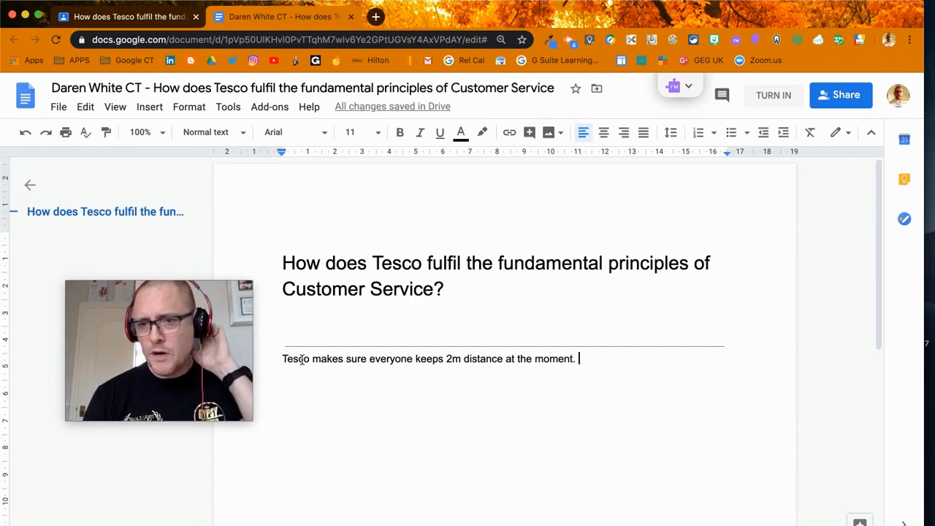
click(742, 235)
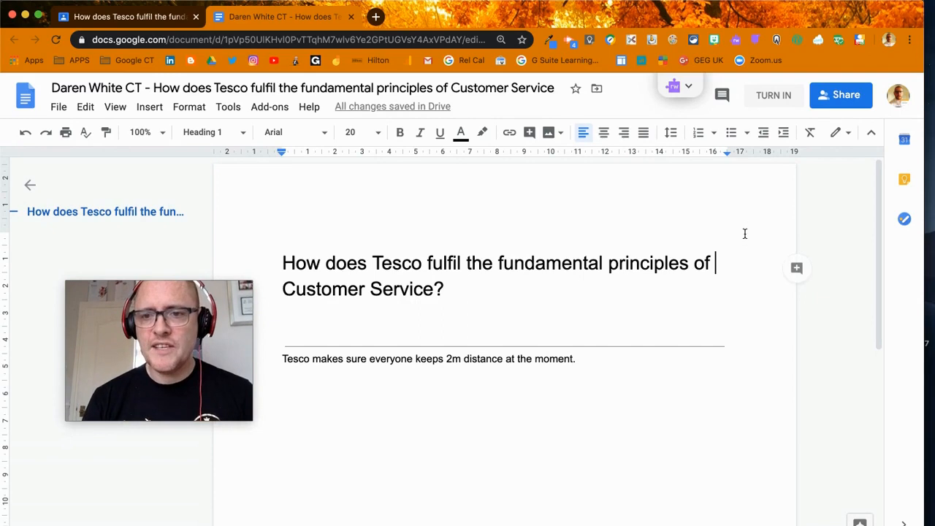
click(773, 96)
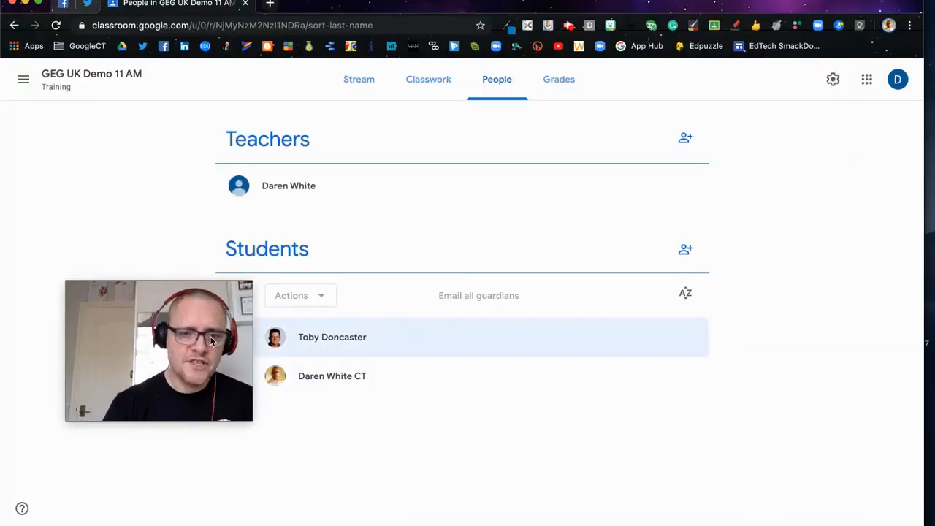
Step: In the teacher's Classroom window, reload the class's classwork and expand the Tesco assignment under Week 2
drag(144, 353, 87, 437)
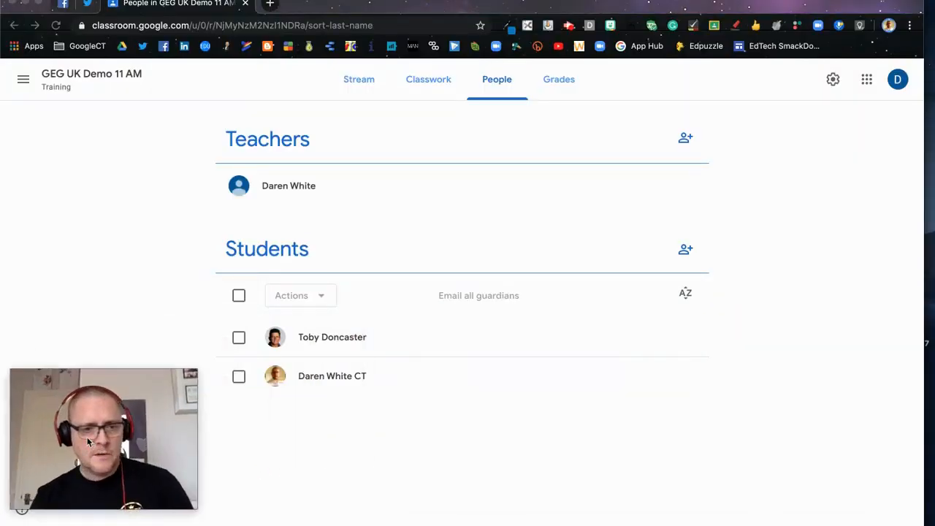
click(422, 80)
scroll(434, 326, down, 3)
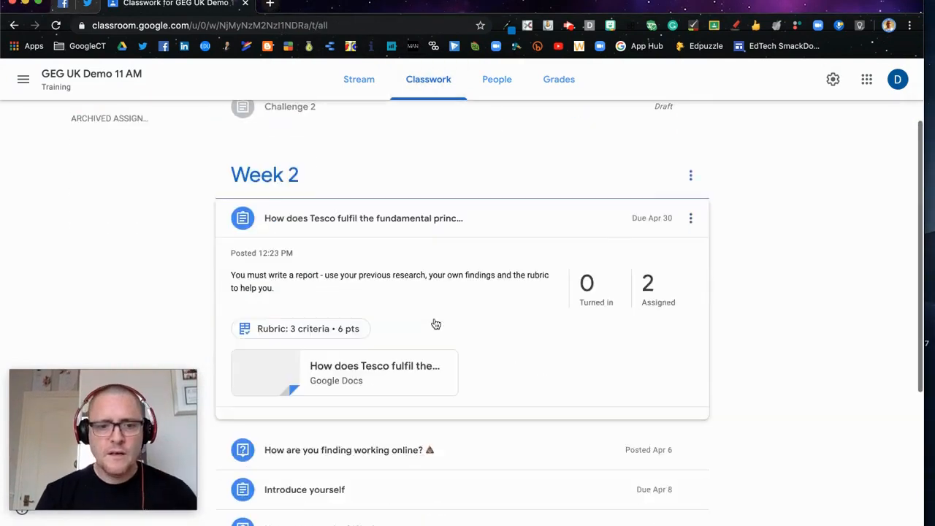
scroll(471, 230, up, 2)
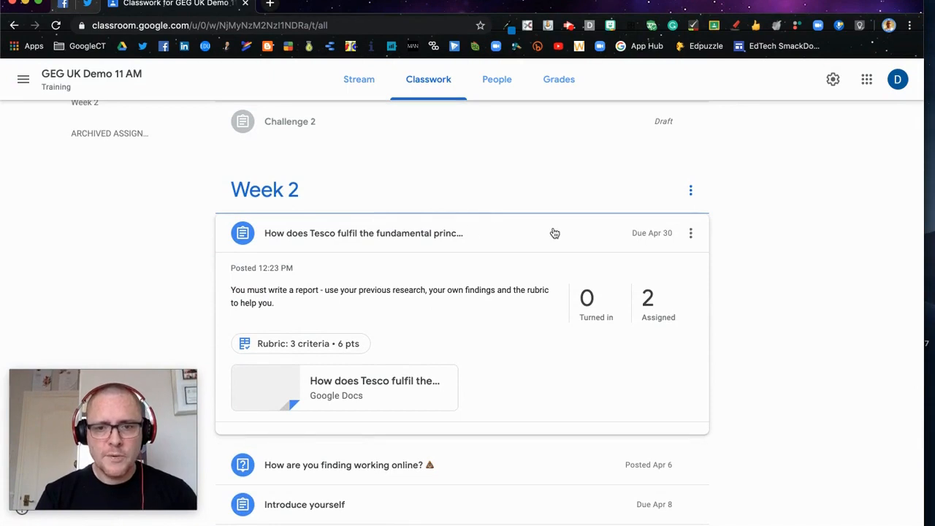
click(56, 26)
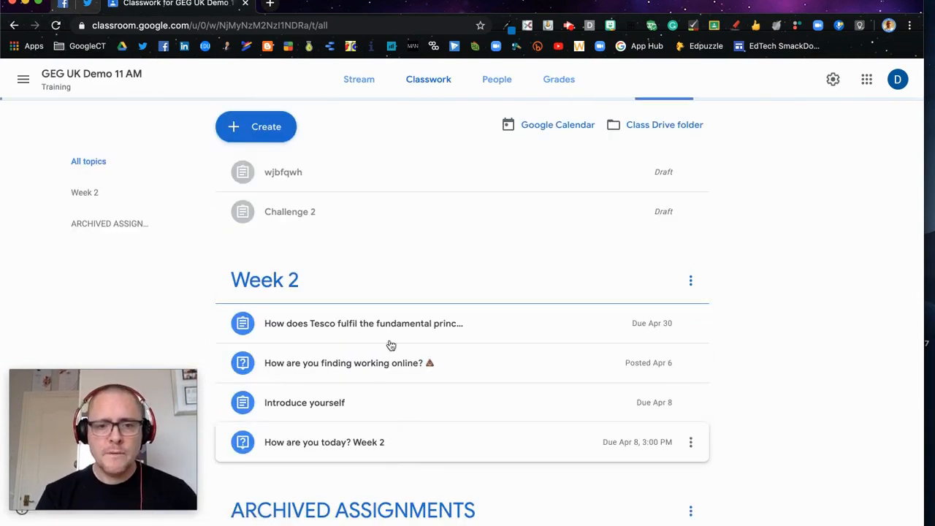
click(371, 327)
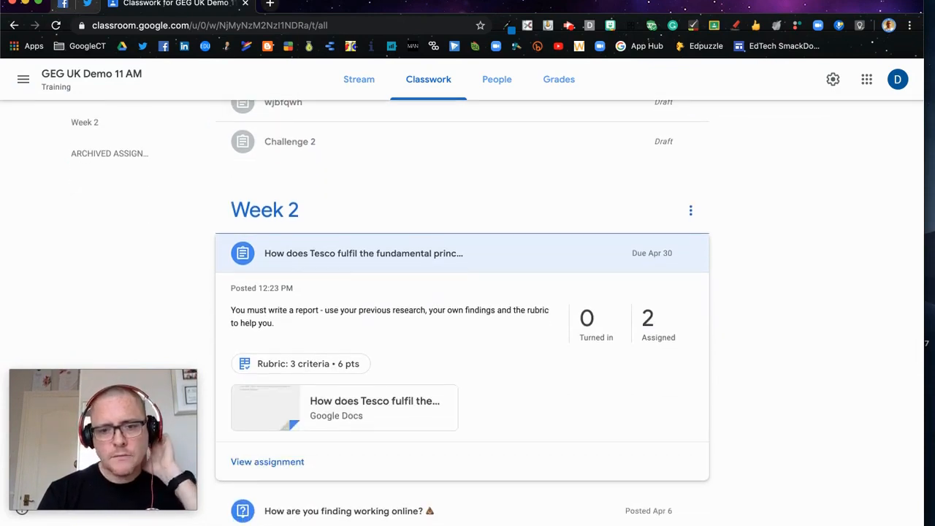
Step: Open the Tesco assignment's student work, switch to the student's Classroom window and hand in the report
click(269, 462)
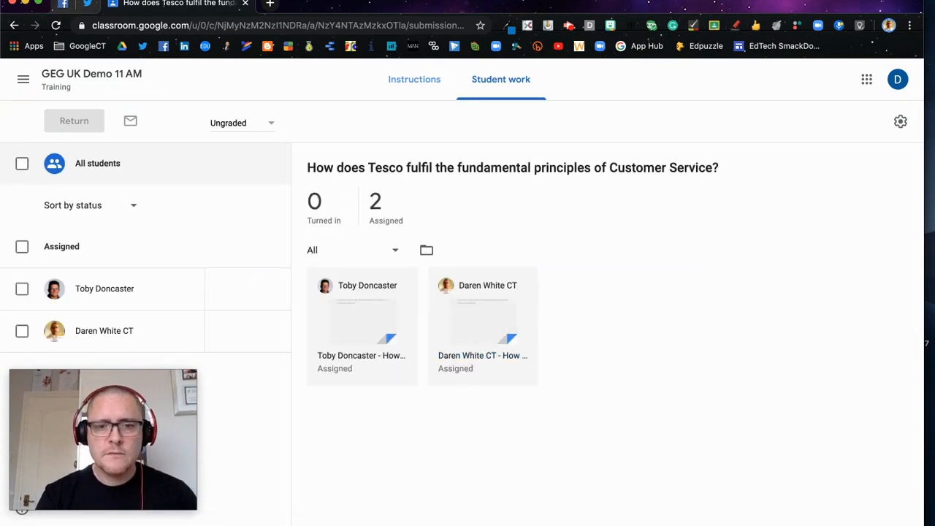
key(ctrl+Up)
click(318, 208)
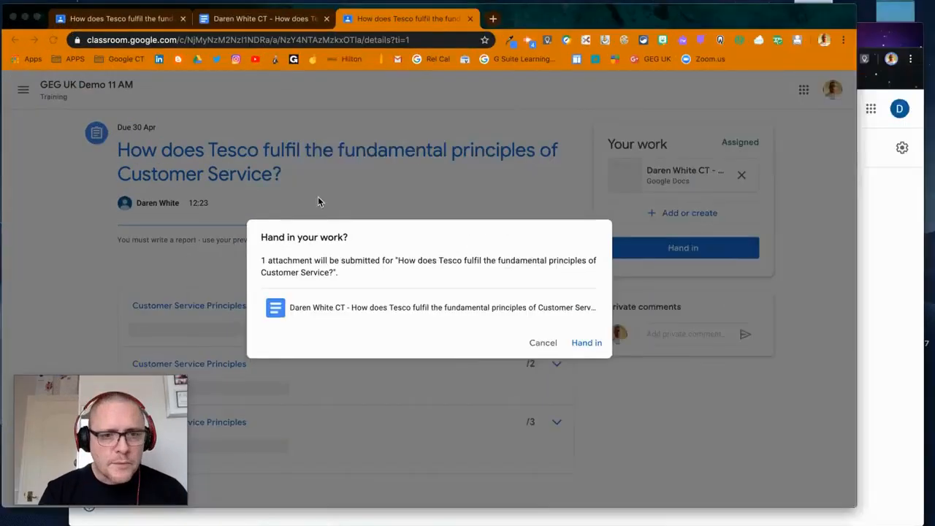
click(633, 368)
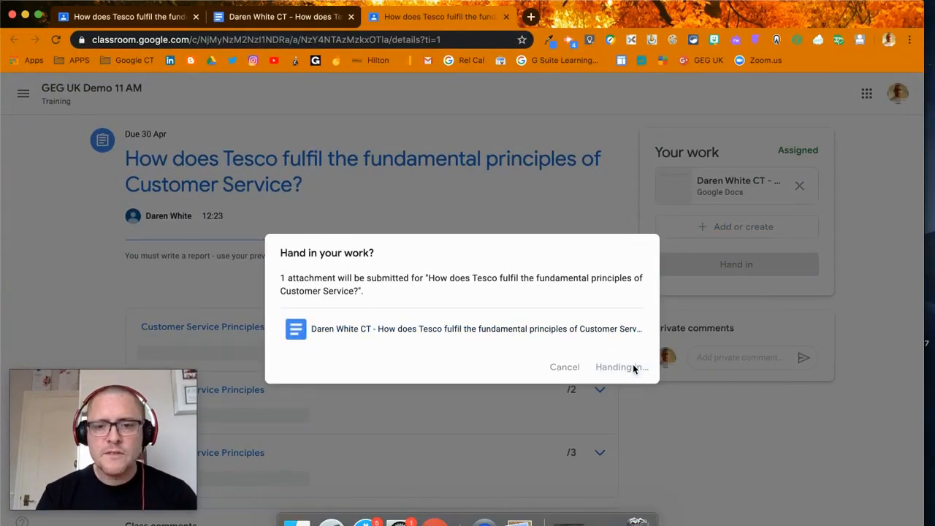
scroll(549, 84, down, 1)
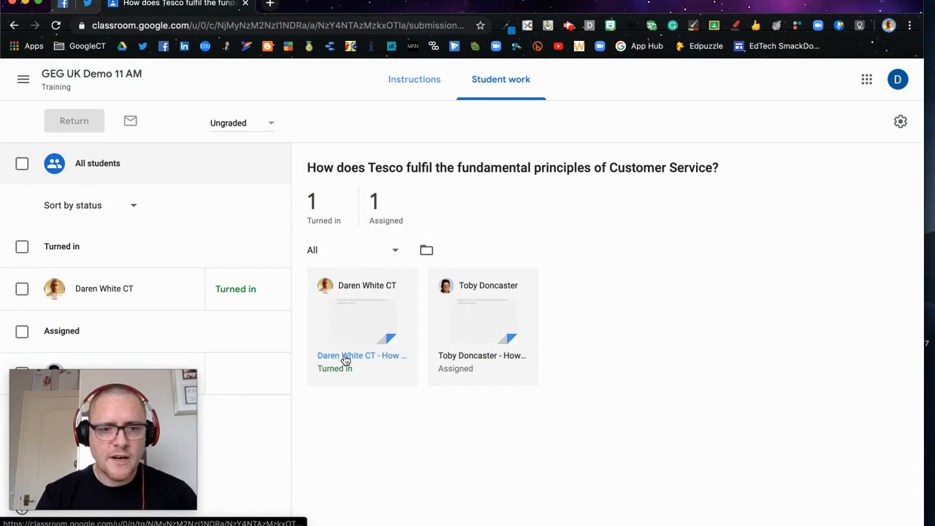
Step: In the teacher's window, open the turned-in report and award the 1-point PASS level in the first rubric criterion
click(347, 359)
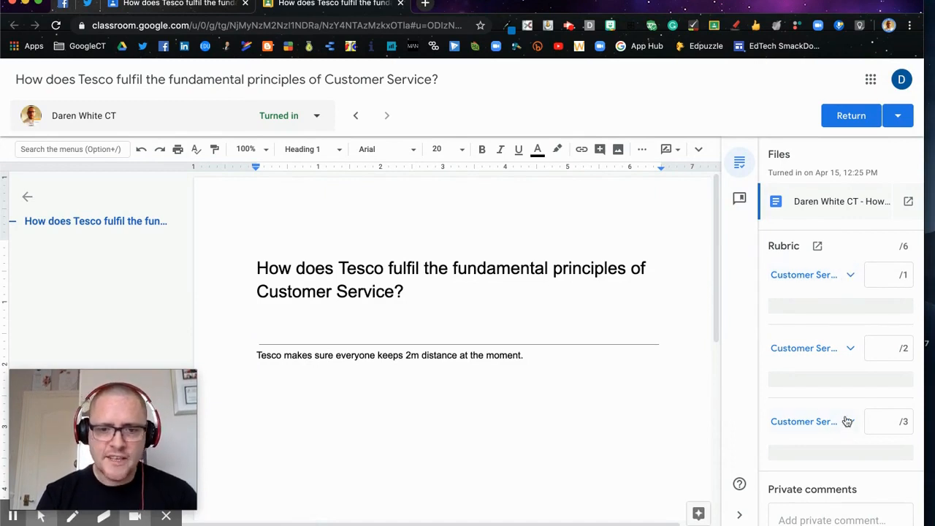
click(850, 278)
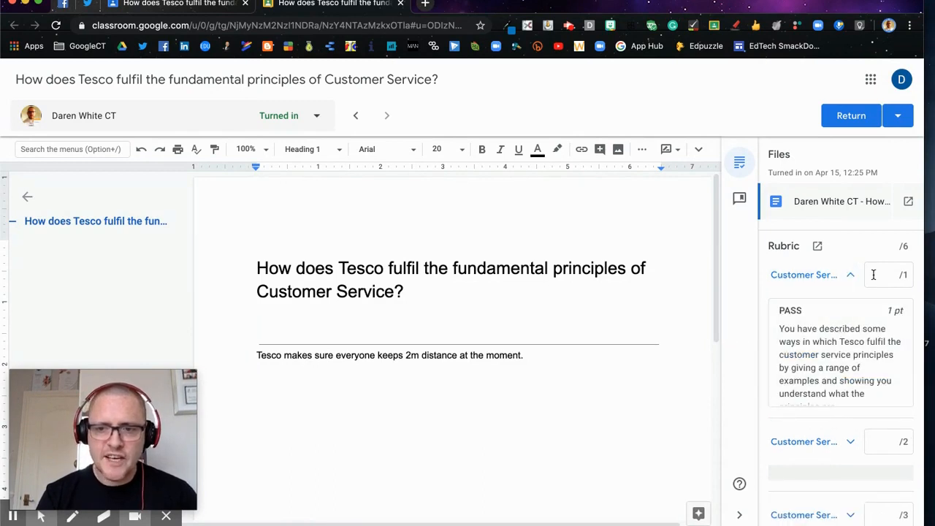
click(858, 330)
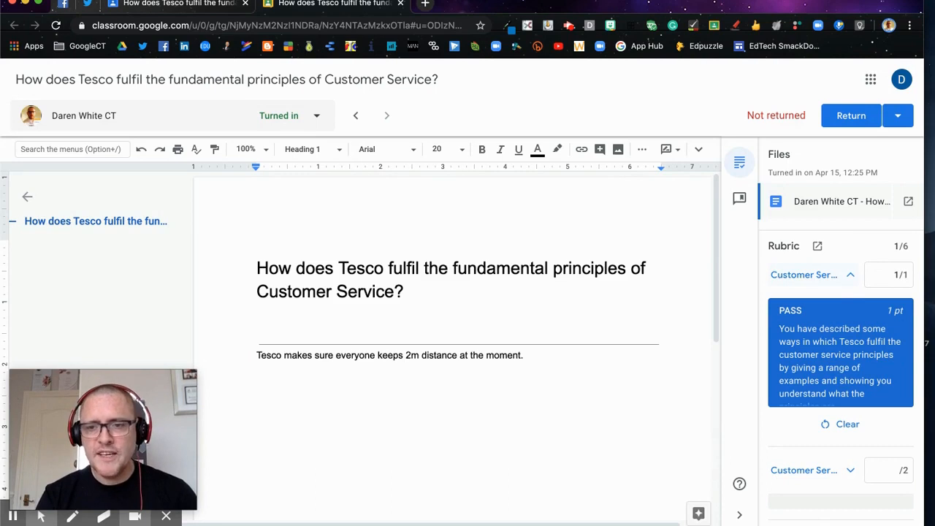
click(850, 276)
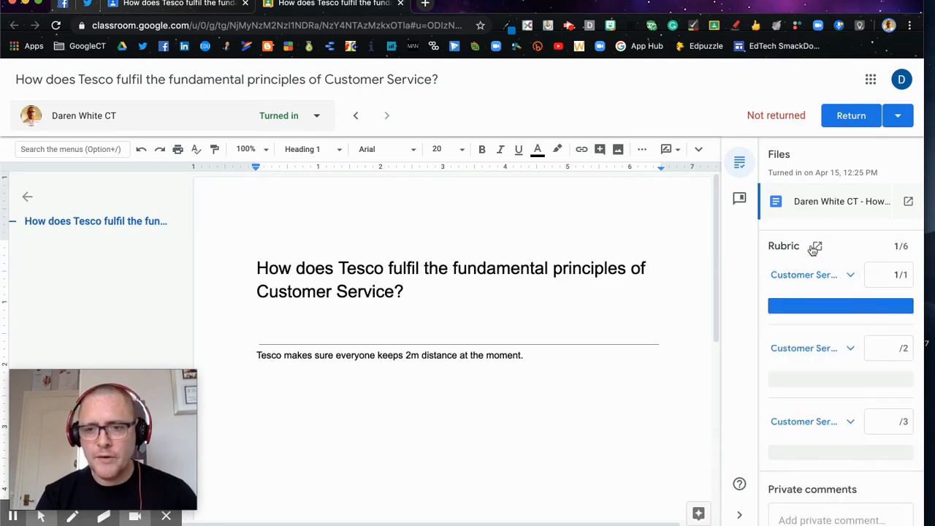
Step: Post the private comment "This is pass standard, look at the rubric for Merit" and return the graded report to the student
scroll(826, 334, down, 2)
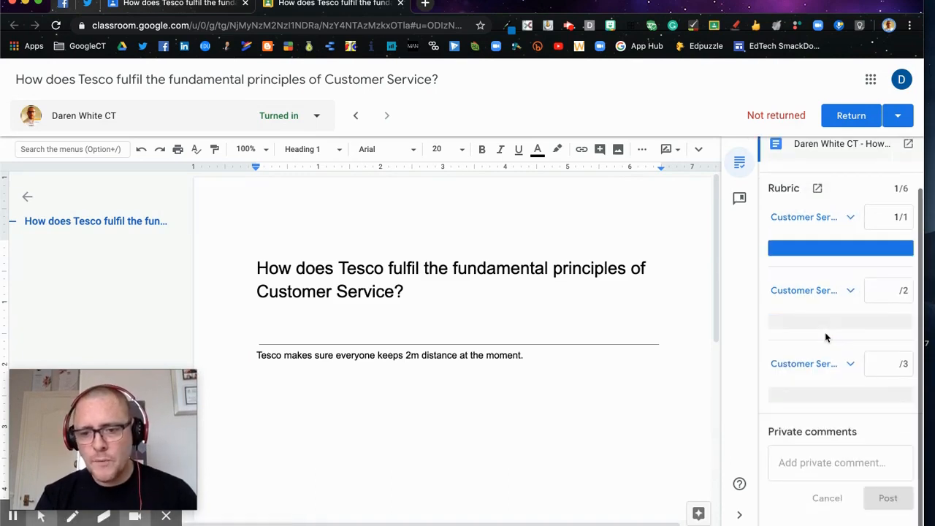
scroll(830, 515, up, 1)
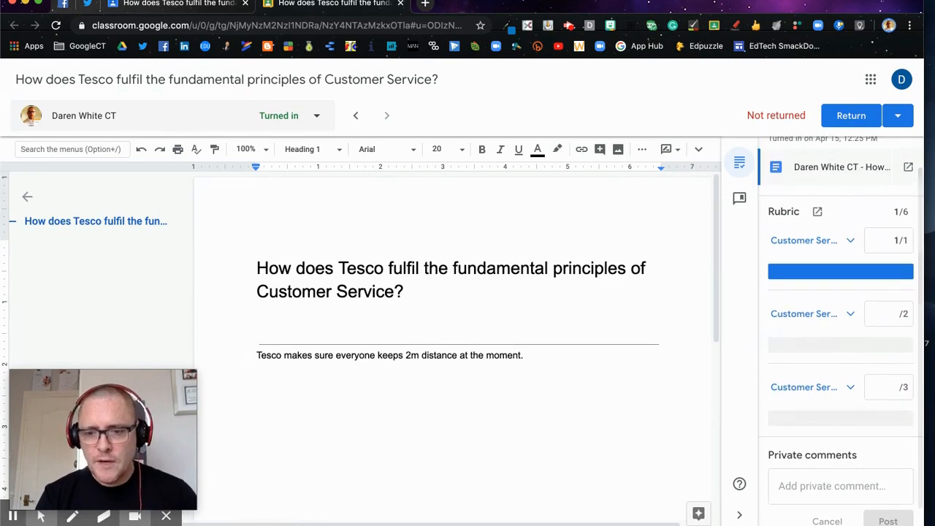
click(816, 485)
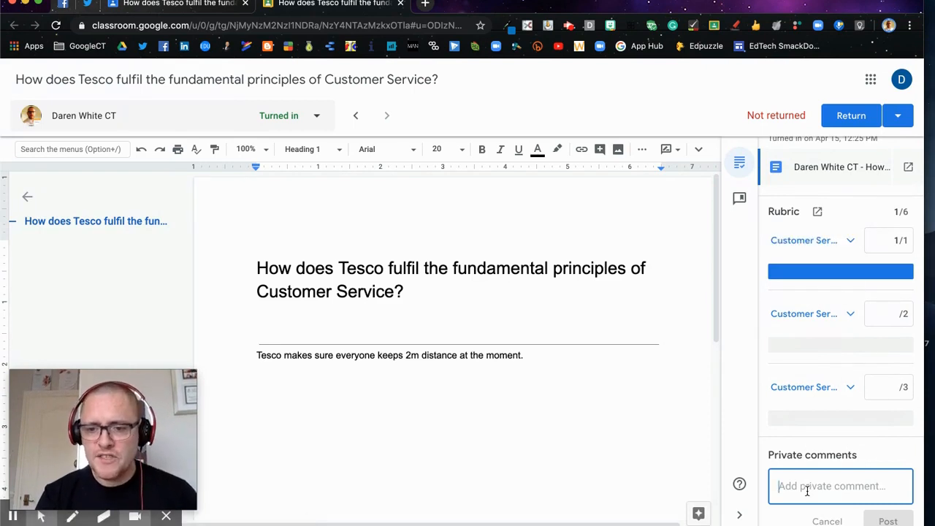
text(This is pass standard,)
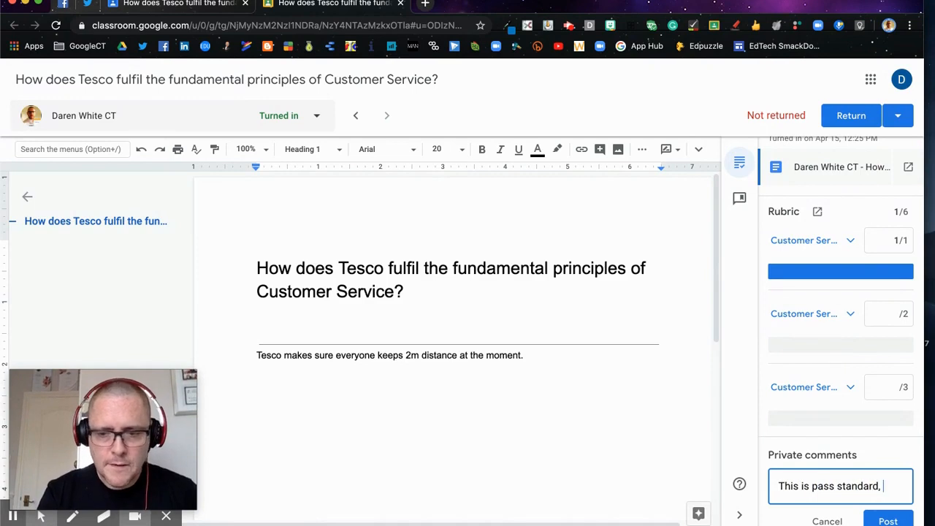
text(k at the rubric for Merit)
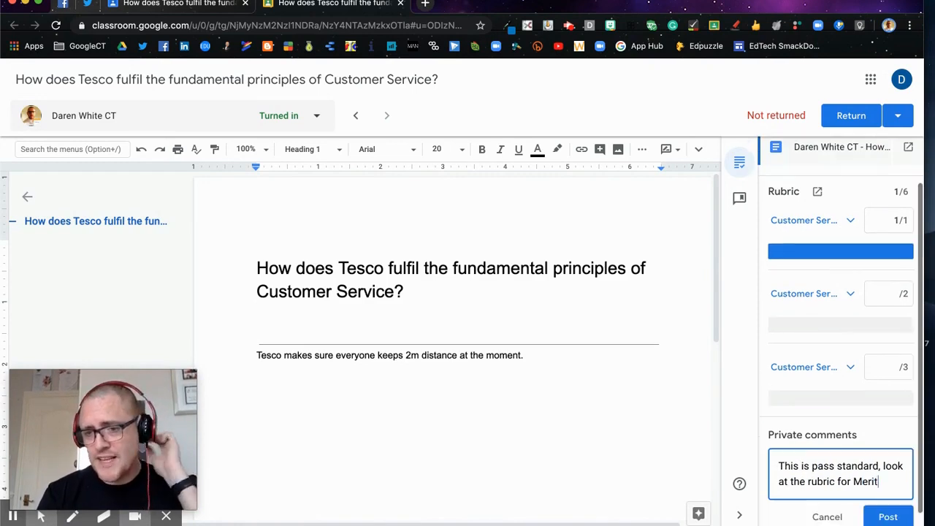
click(877, 233)
click(881, 207)
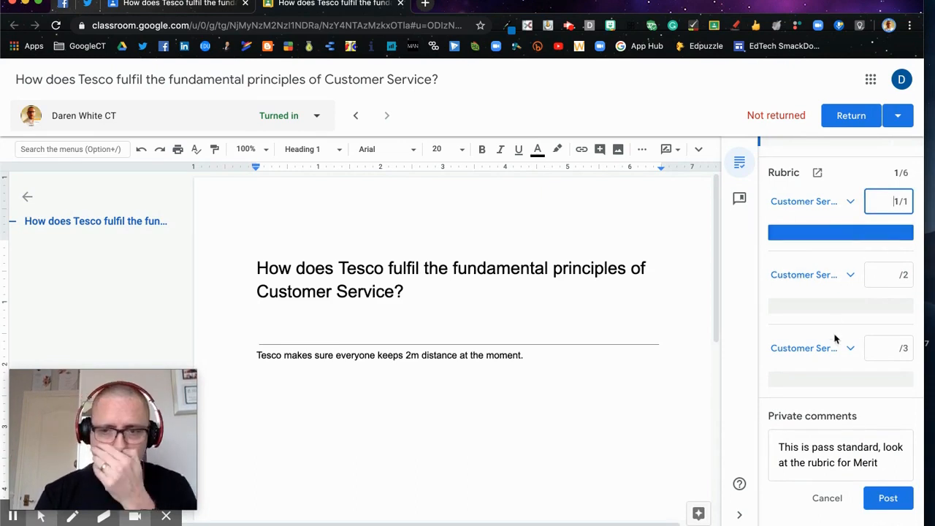
click(886, 497)
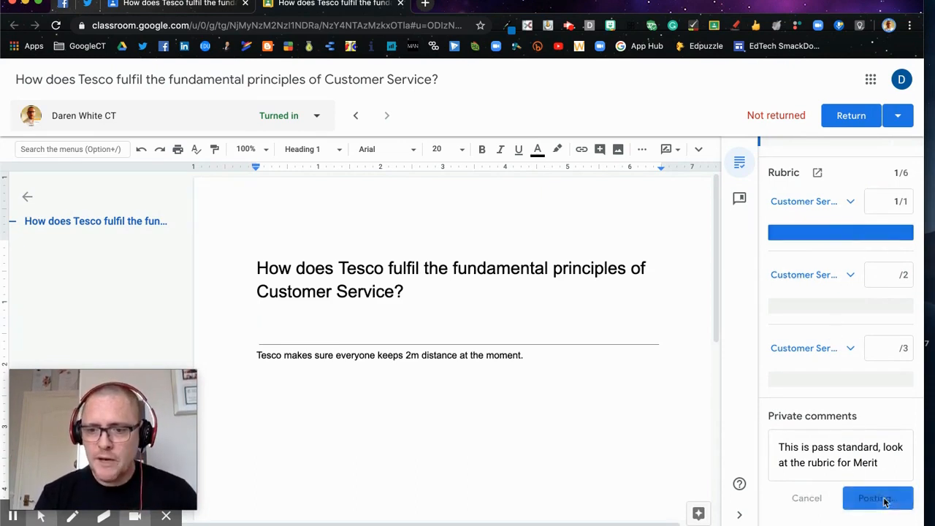
click(856, 117)
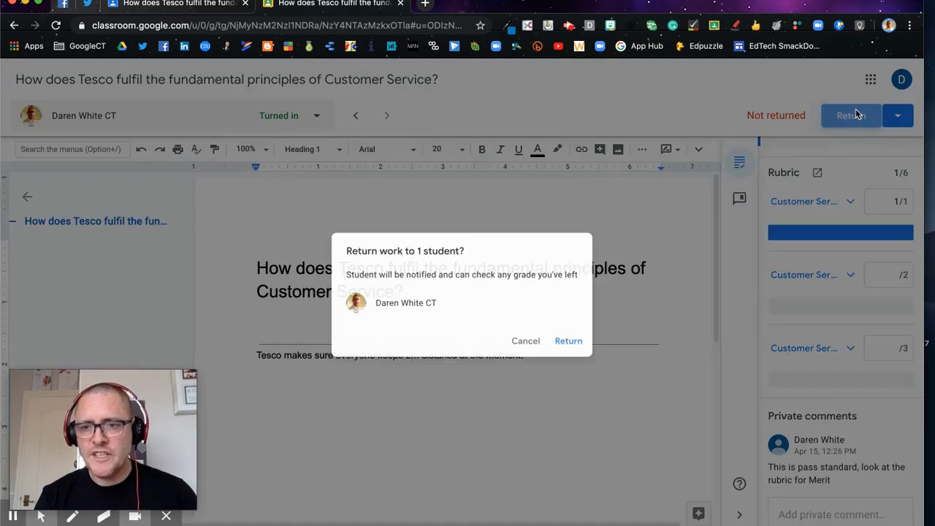
click(569, 345)
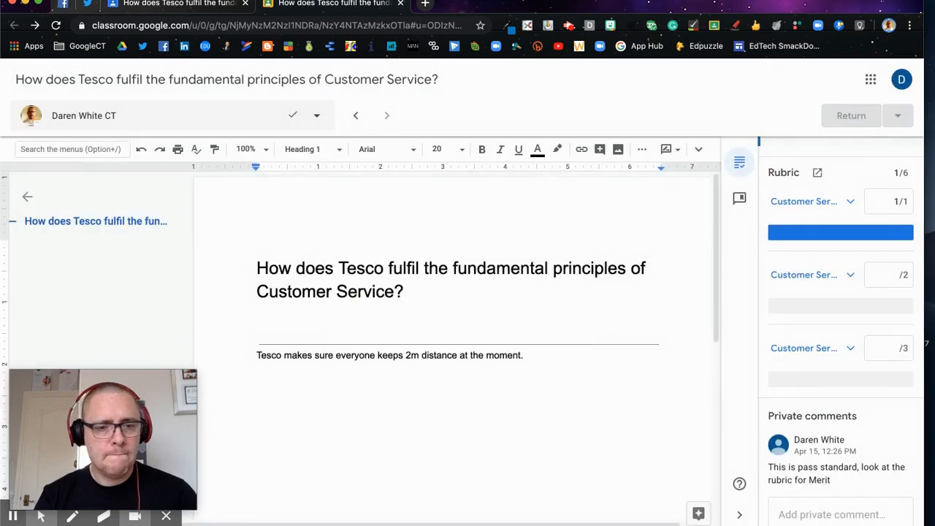
Step: In the student's Classroom window, reload the returned assignment, close the report's document tab and cancel the resubmission prompt
key(ctrl+Up)
click(340, 241)
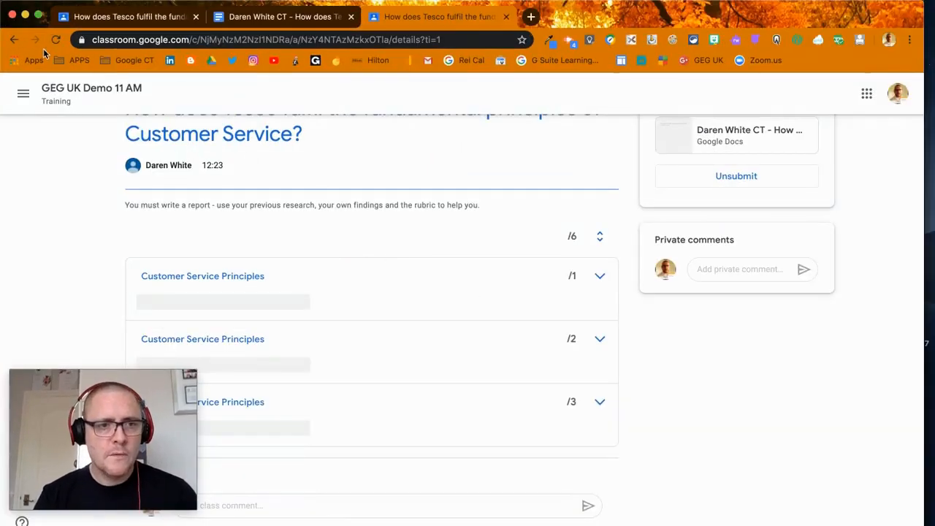
click(55, 43)
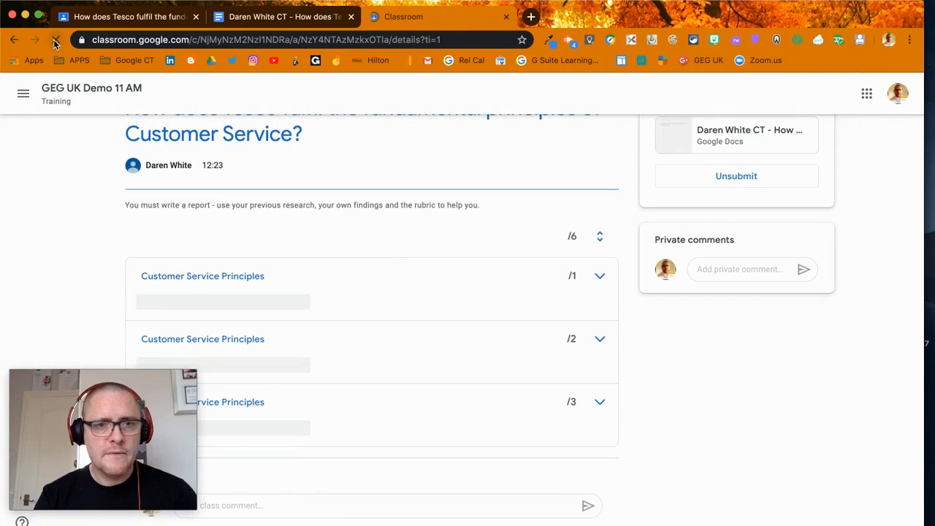
click(351, 16)
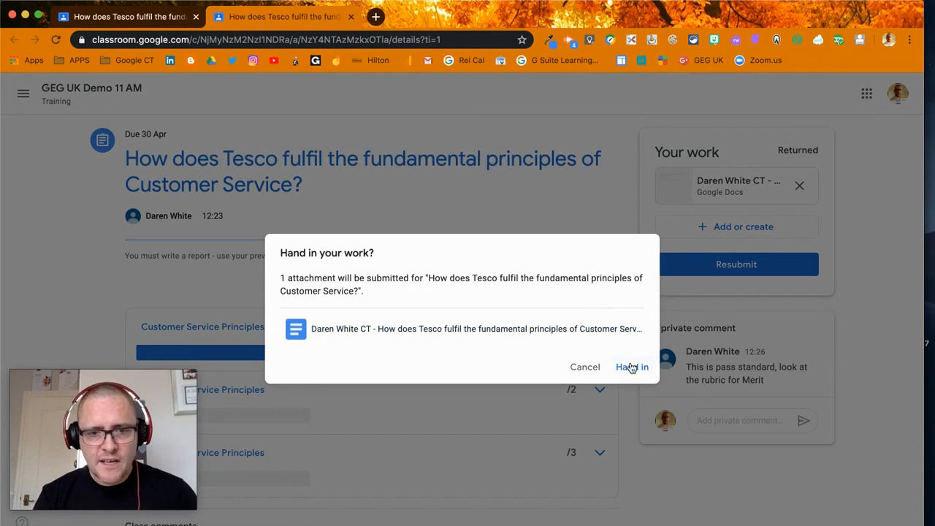
click(583, 367)
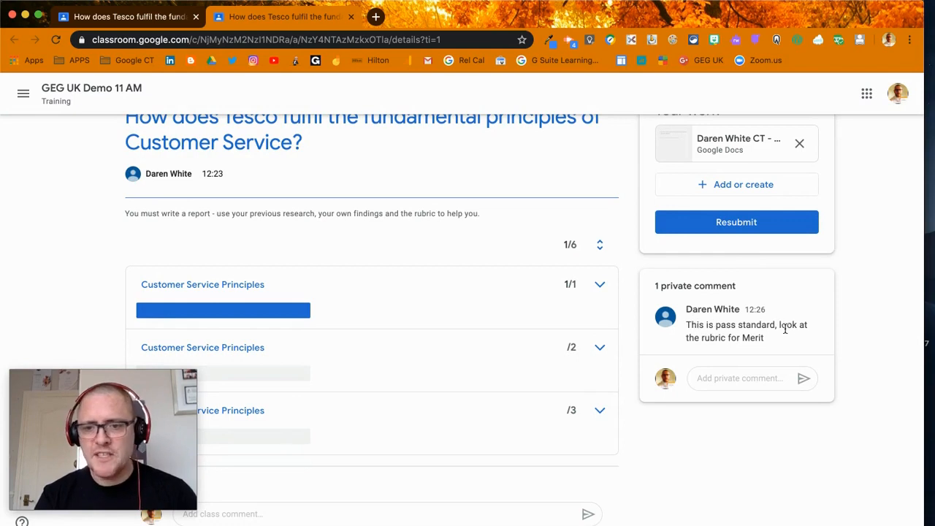
Step: Expand the 2-point Customer Service Principles criterion in the returned assignment and examine its MERIT description
click(600, 347)
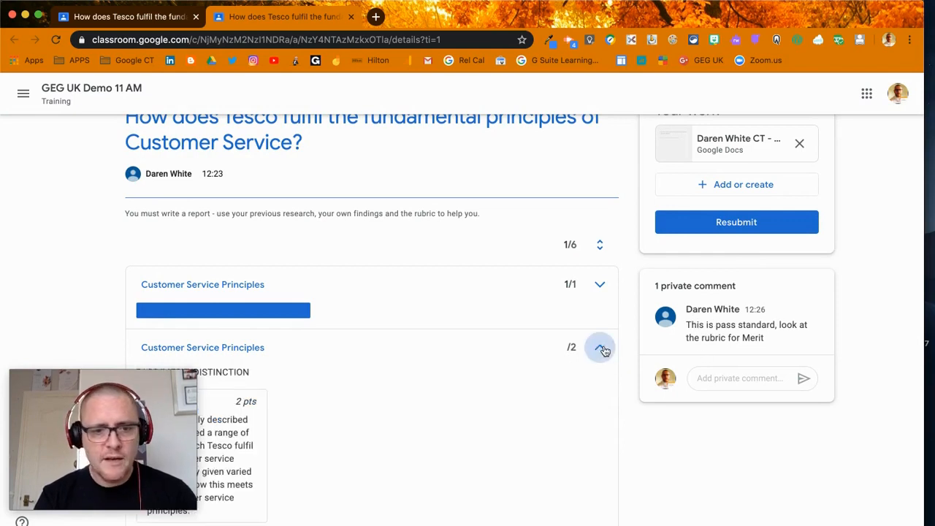
scroll(486, 390, down, 3)
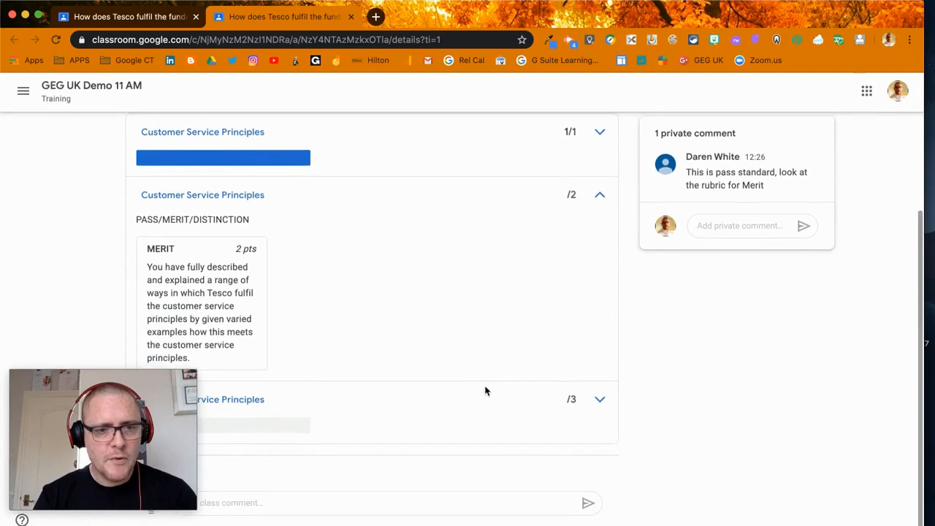
scroll(292, 296, up, 3)
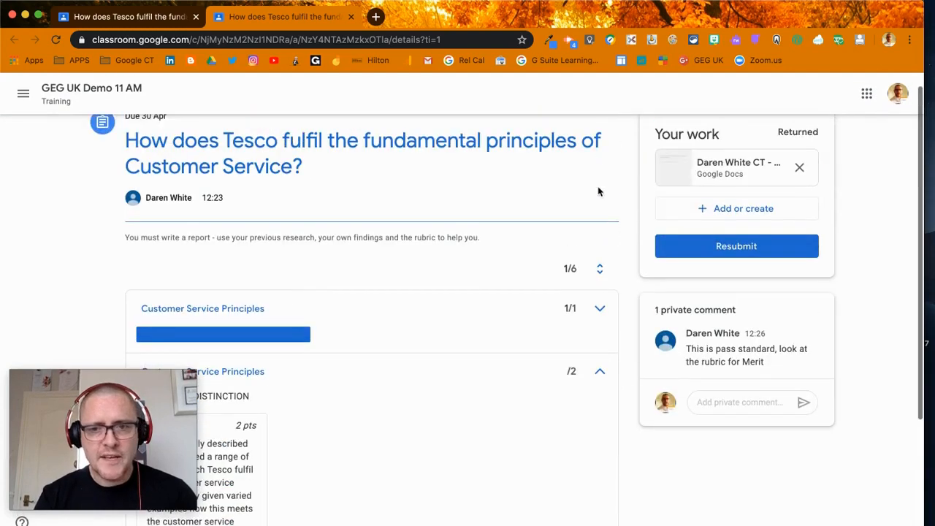
Step: Switch back to the teacher's window and open the Tesco assignment's instructions
key(ctrl+Up)
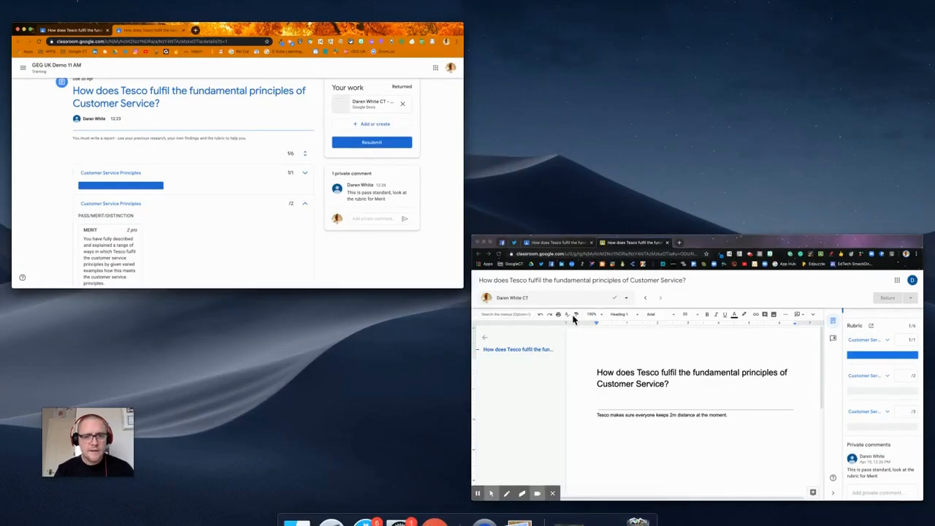
click(618, 427)
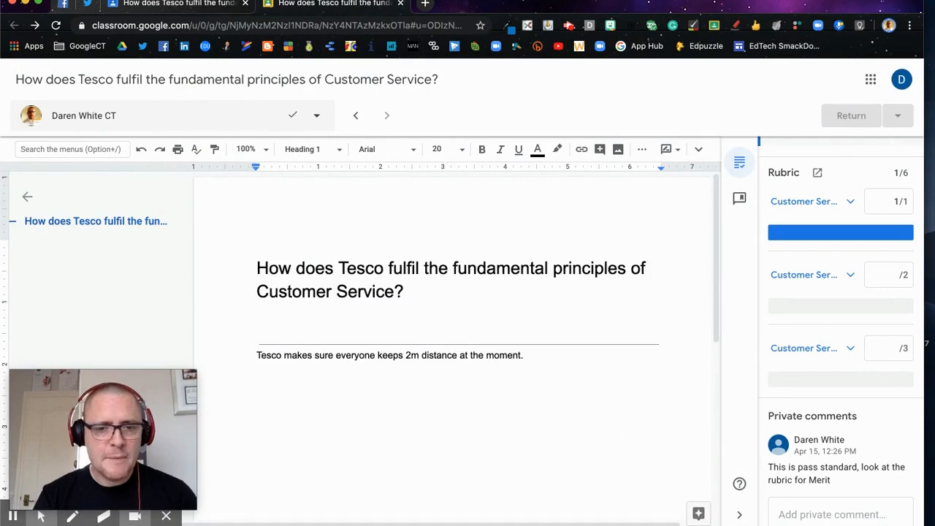
key(ctrl+Up)
click(740, 418)
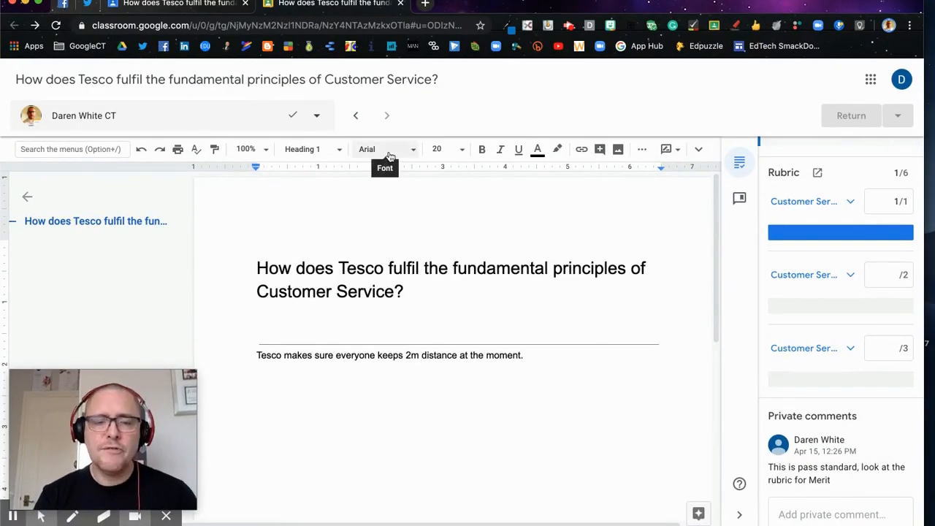
scroll(760, 377, up, 2)
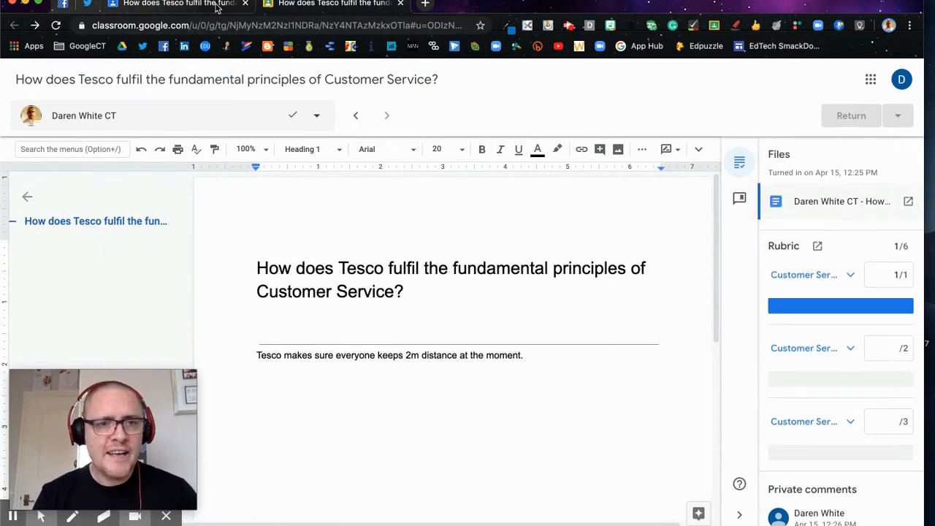
click(310, 5)
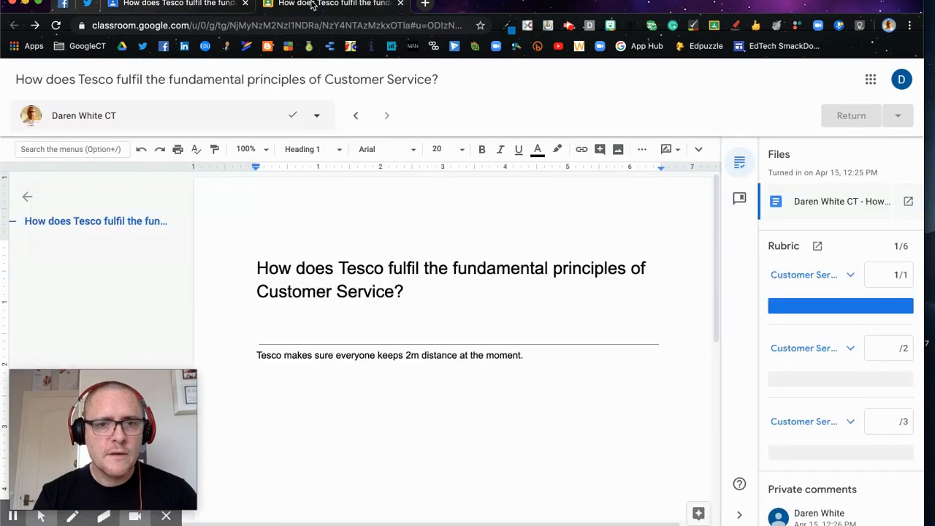
click(236, 4)
click(405, 85)
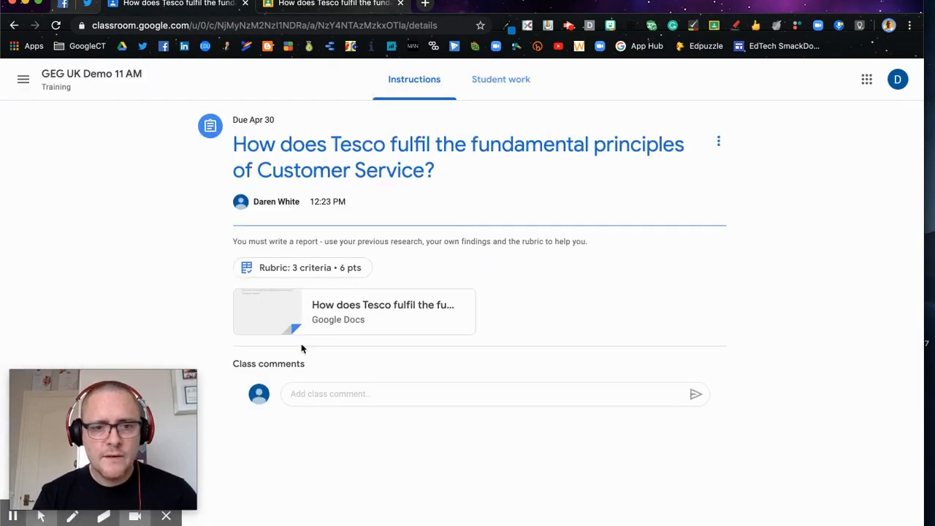
Step: Open the Tesco assignment's attached rubric and review its PASS, MERIT and DISTINCTION criteria
click(338, 269)
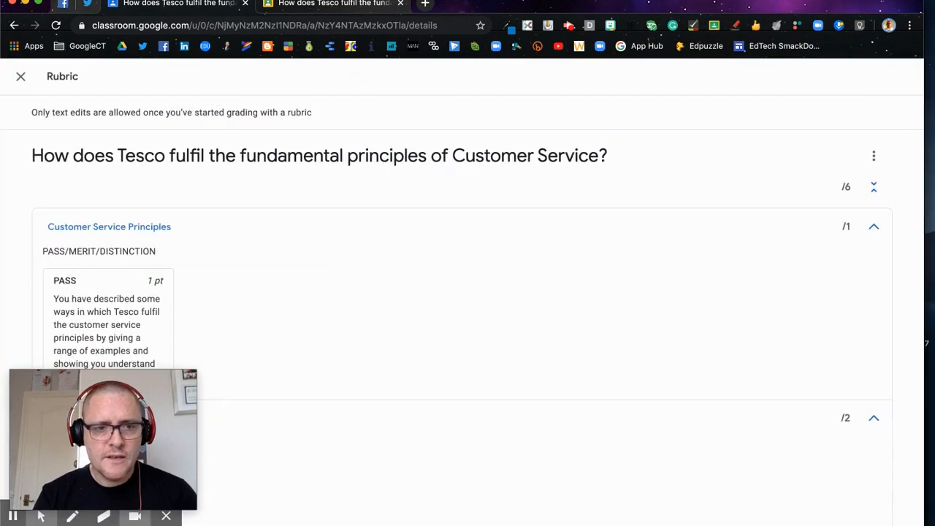
scroll(463, 347, down, 5)
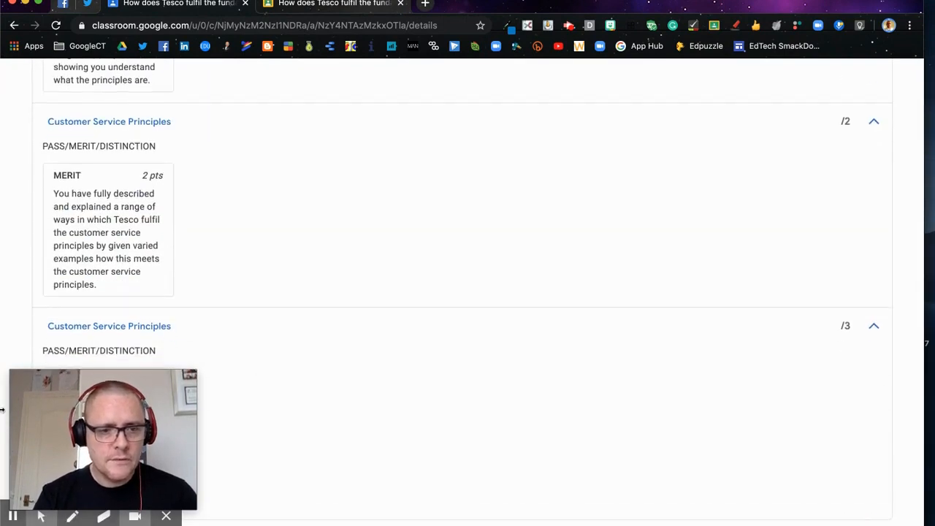
drag(91, 421, 503, 424)
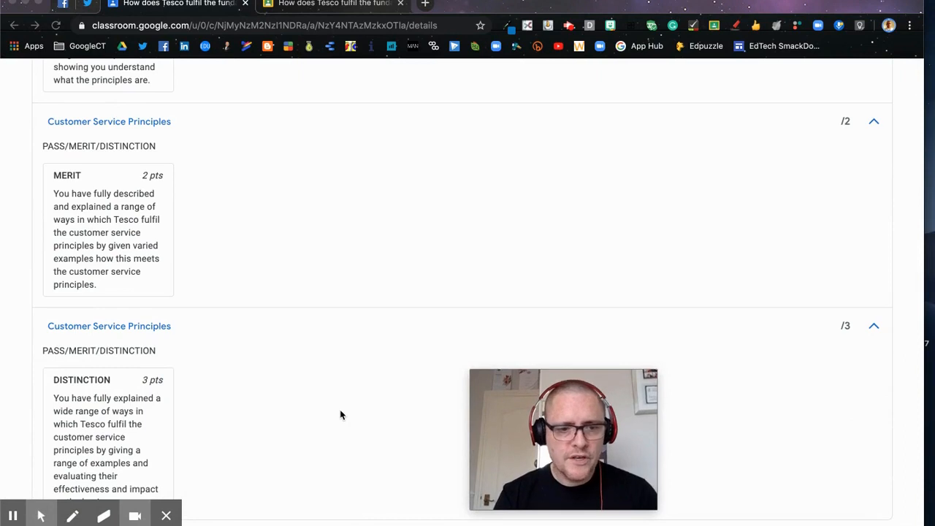
scroll(340, 415, up, 2)
scroll(340, 415, up, 3)
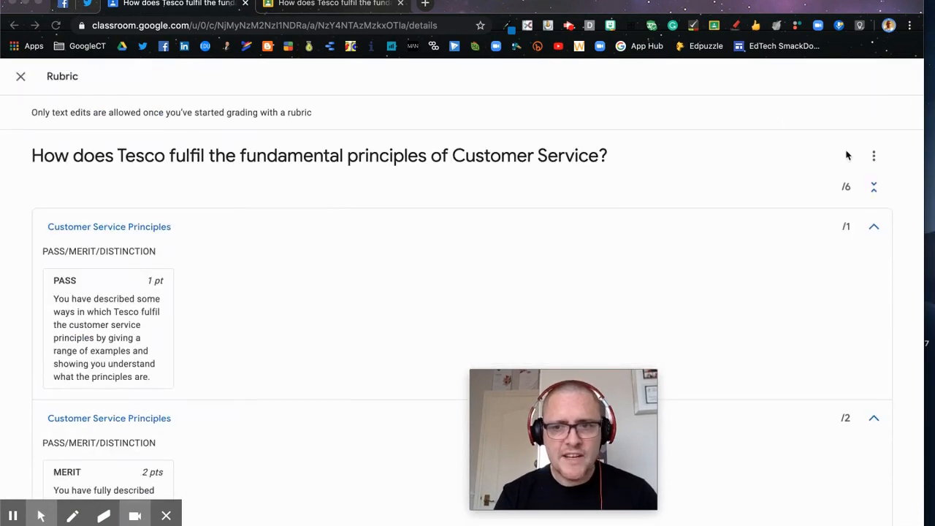
Step: Open the Tesco rubric for editing, look through its criterion and level text fields, and close it without making changes
click(874, 157)
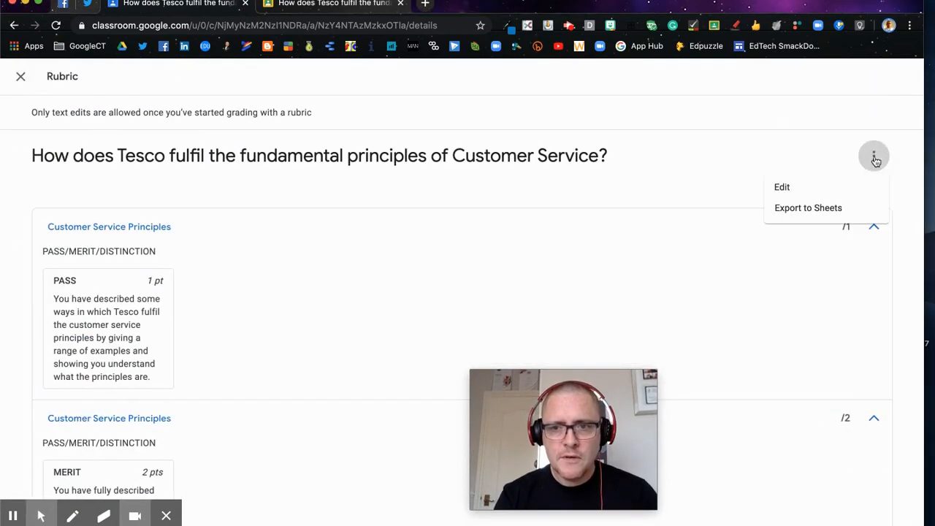
click(794, 188)
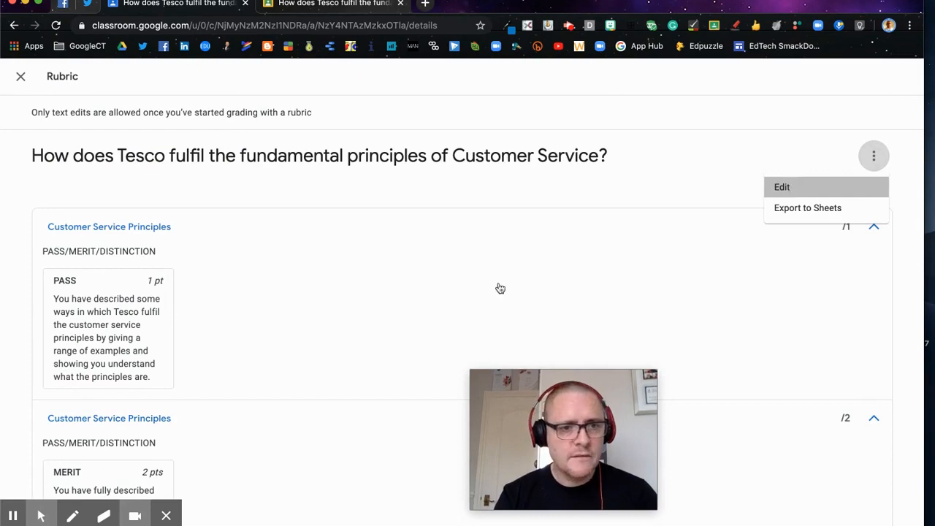
scroll(498, 292, down, 10)
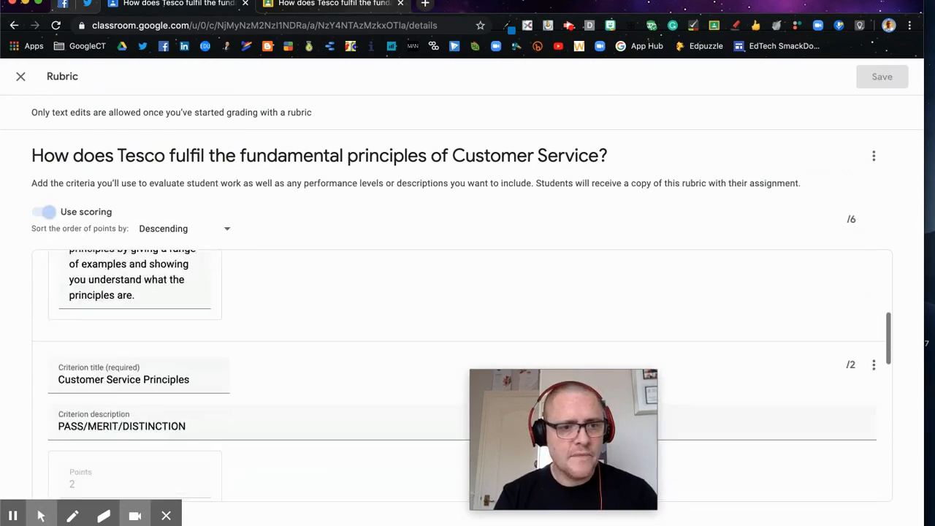
scroll(135, 366, down, 5)
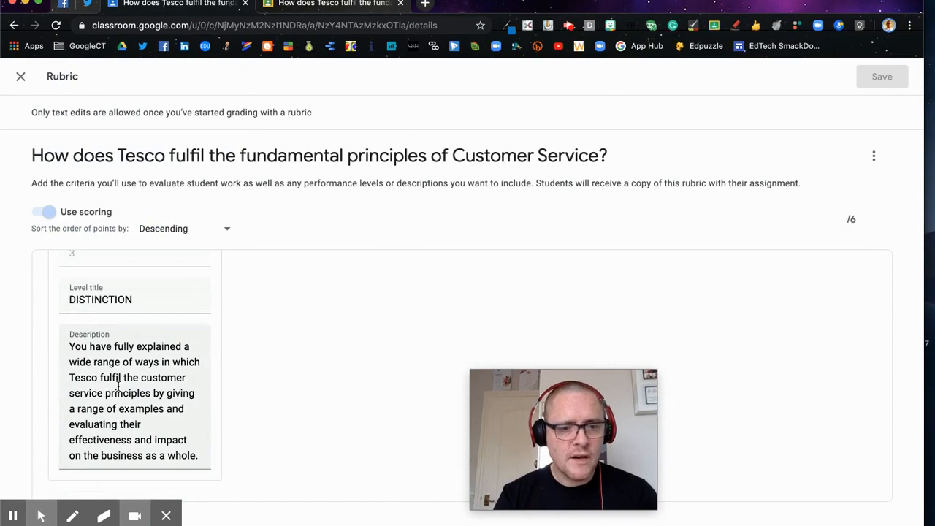
click(167, 516)
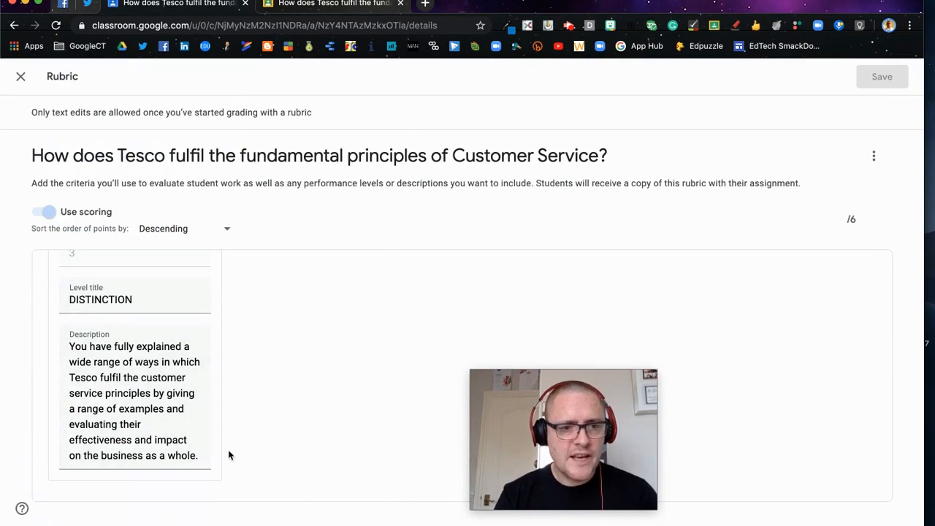
scroll(229, 453, up, 2)
scroll(453, 298, up, 10)
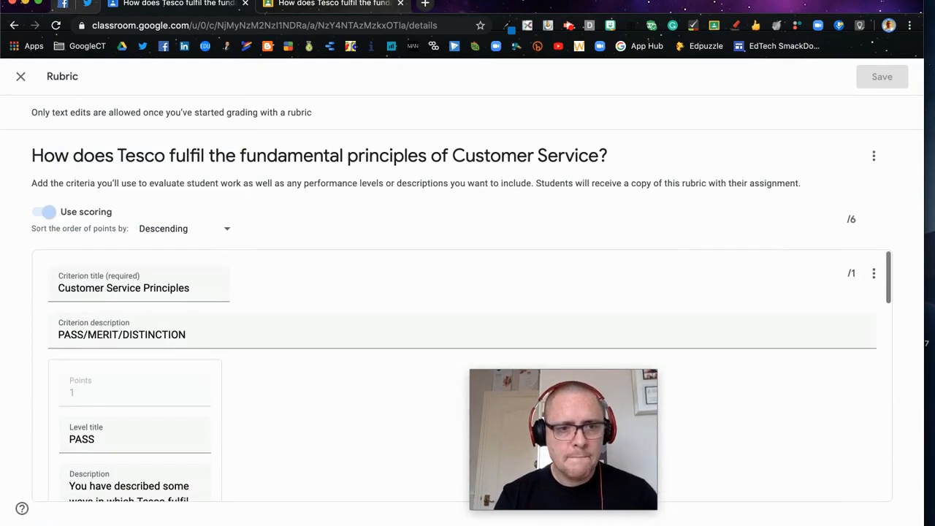
drag(694, 153, 690, 116)
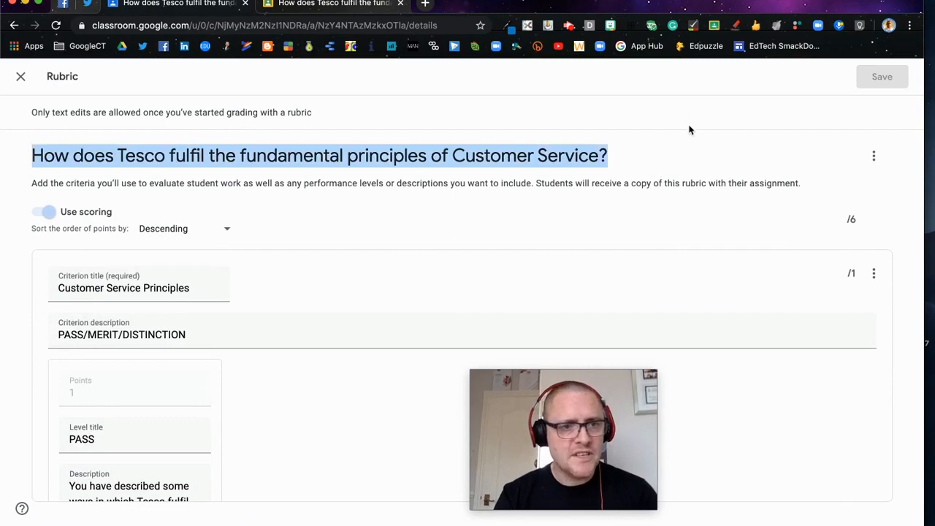
click(688, 160)
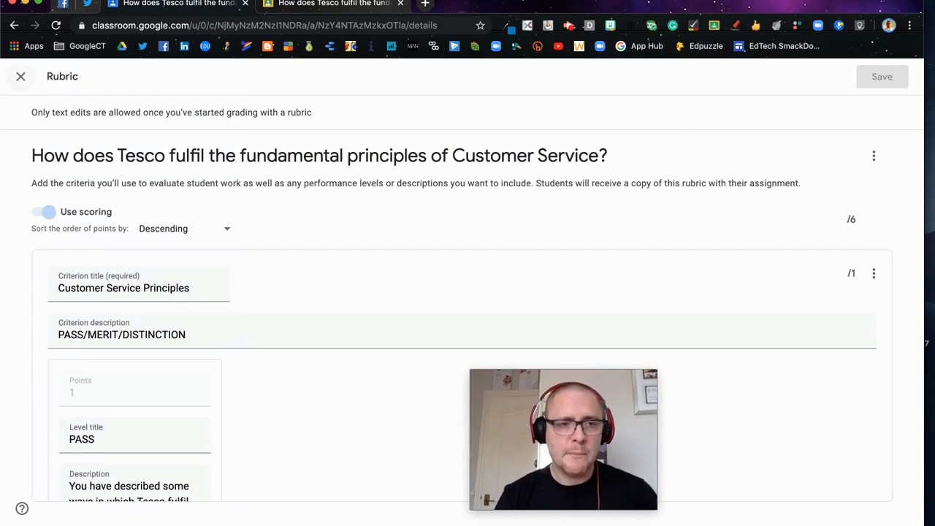
click(20, 76)
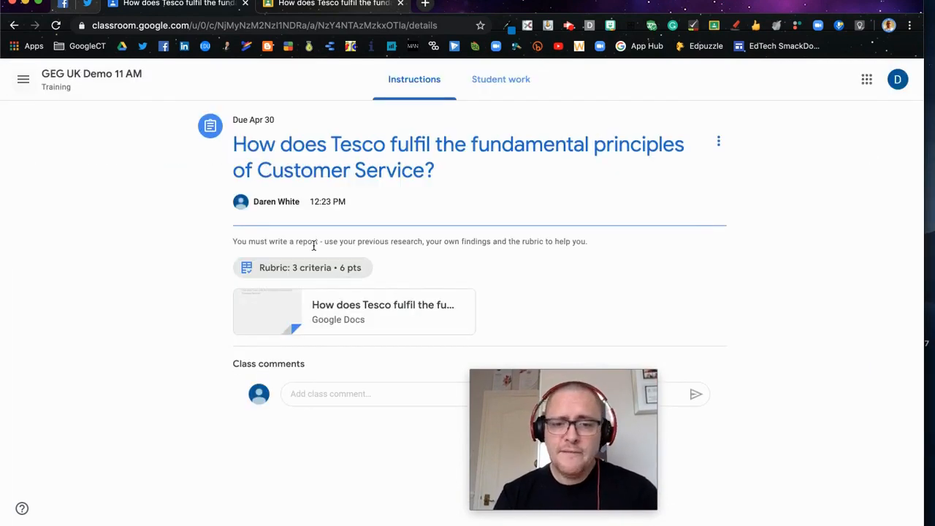